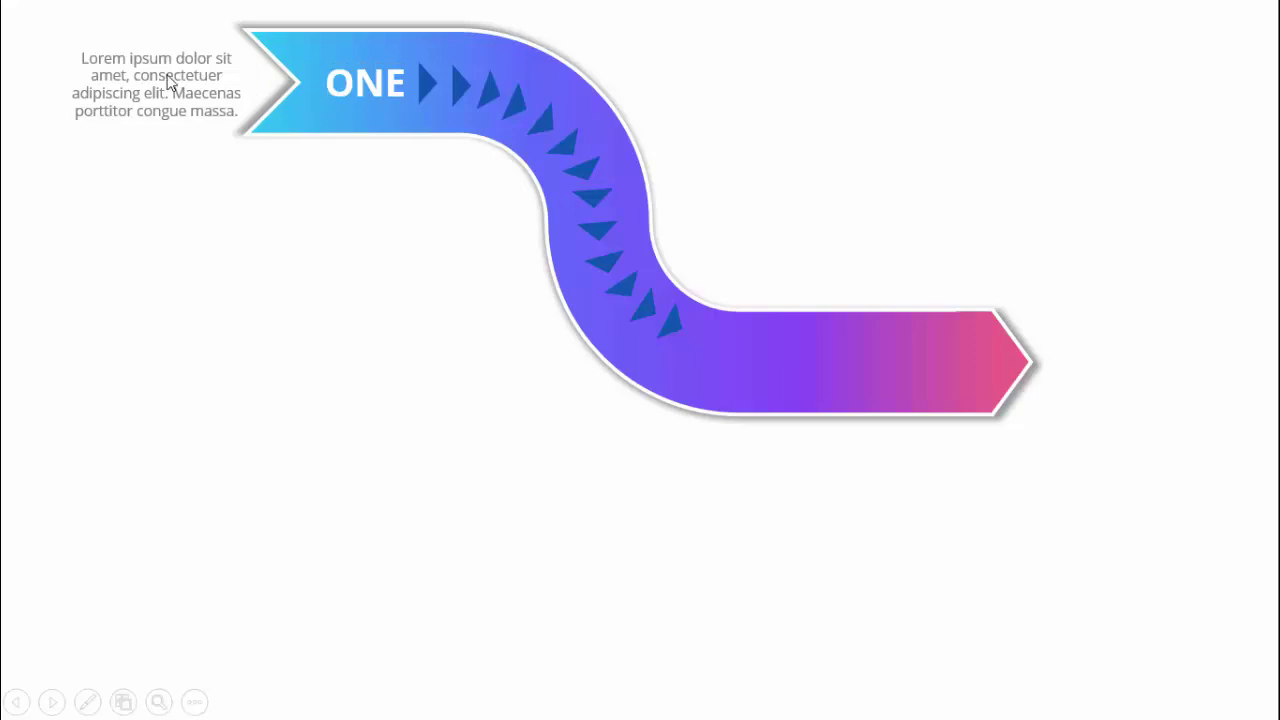
# - Reveal the TWO, THREE and MERGE elements, then advance to the blue version of the infographic
pyautogui.click(1150, 313)
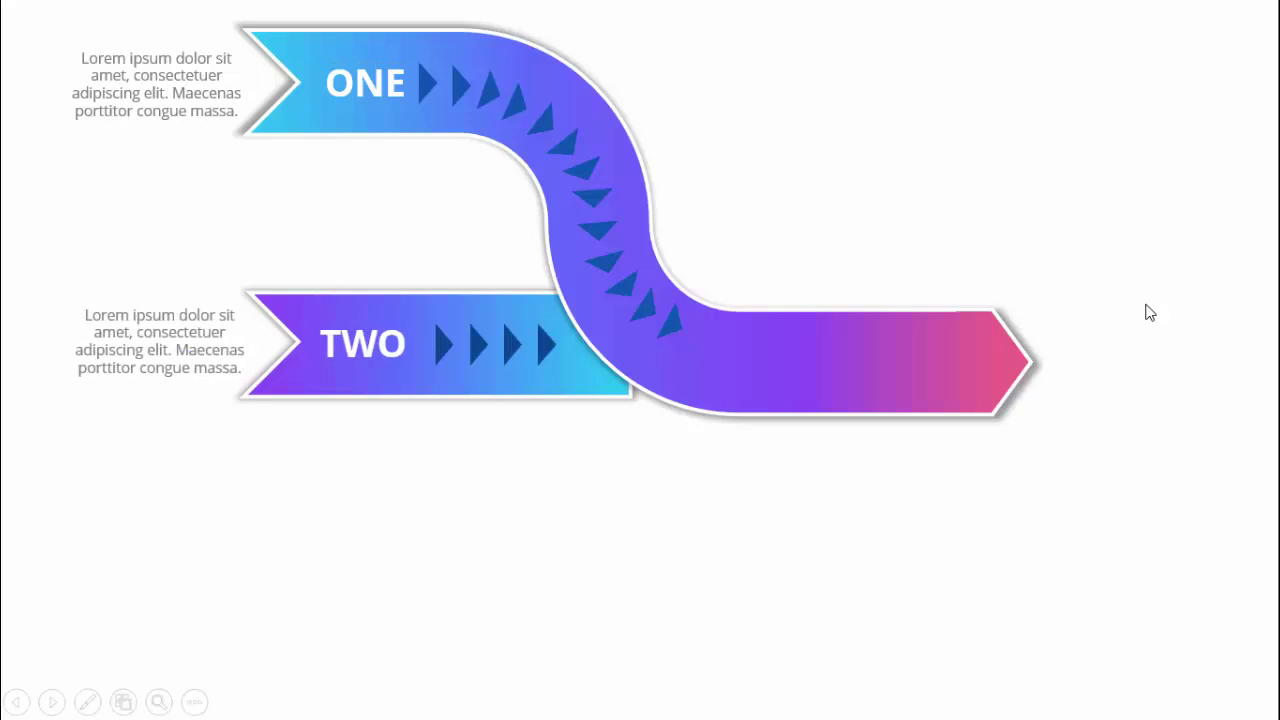
pyautogui.click(1150, 313)
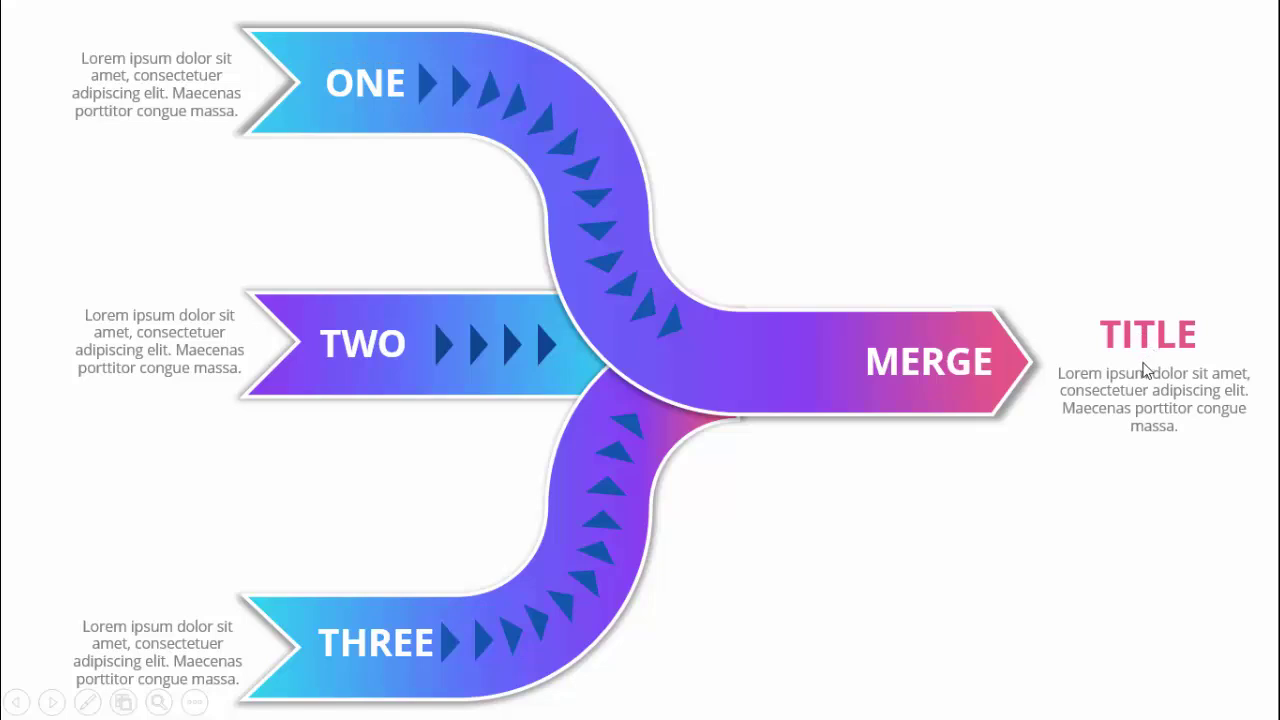
pyautogui.click(1025, 529)
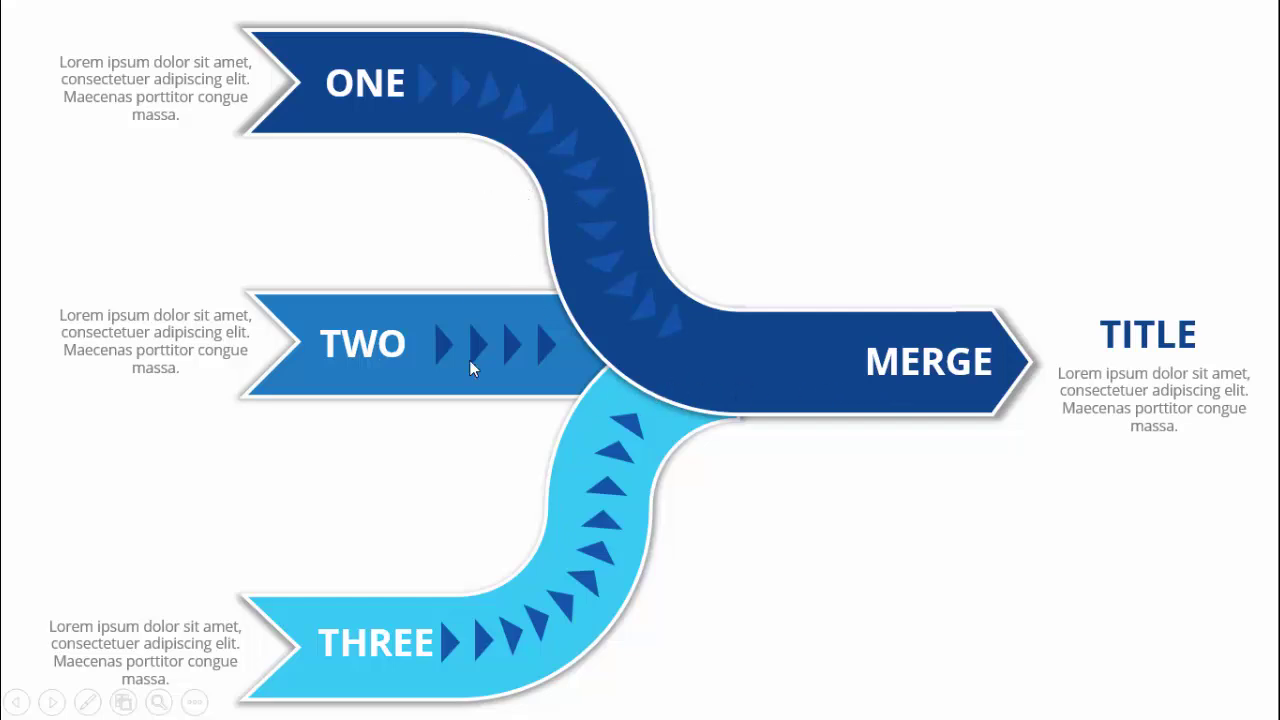
# - Advance past the blue infographic to end the slideshow and return to blank slide 3
pyautogui.click(1010, 548)
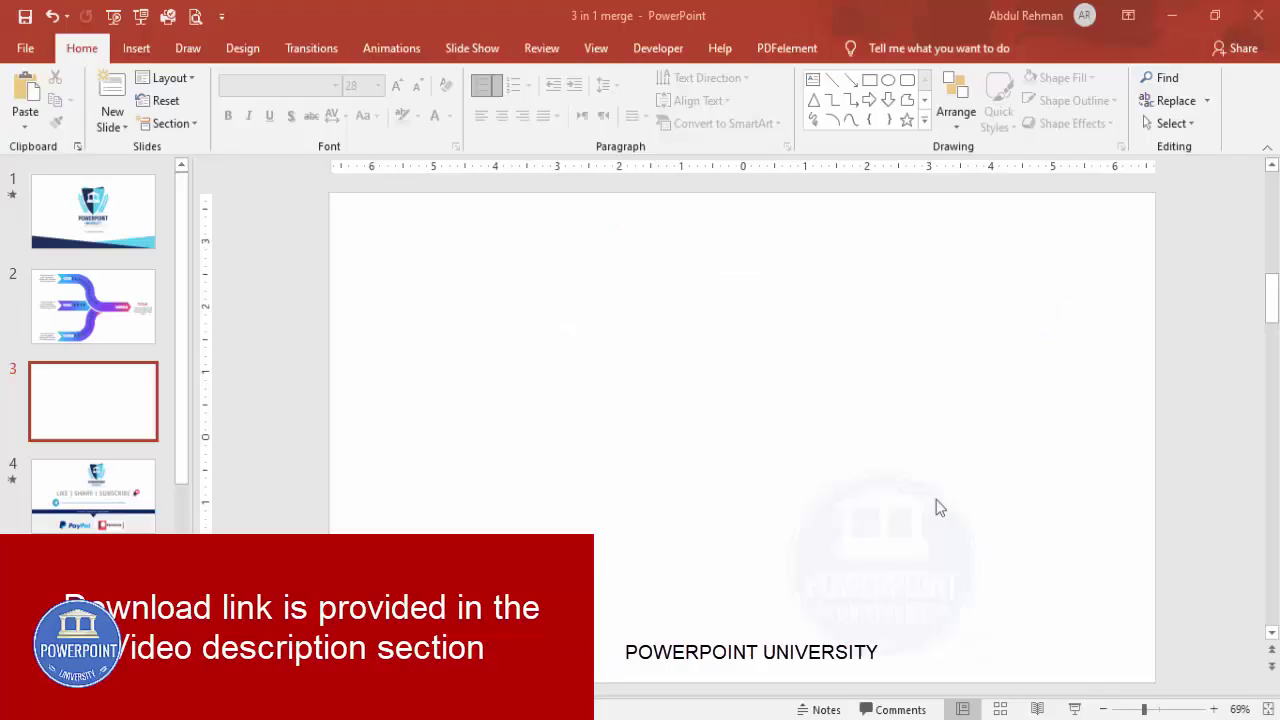
# - Turn on slide guides and place a hollow circle (donut) with no outline
pyautogui.click(604, 53)
pyautogui.click(381, 123)
pyautogui.click(140, 52)
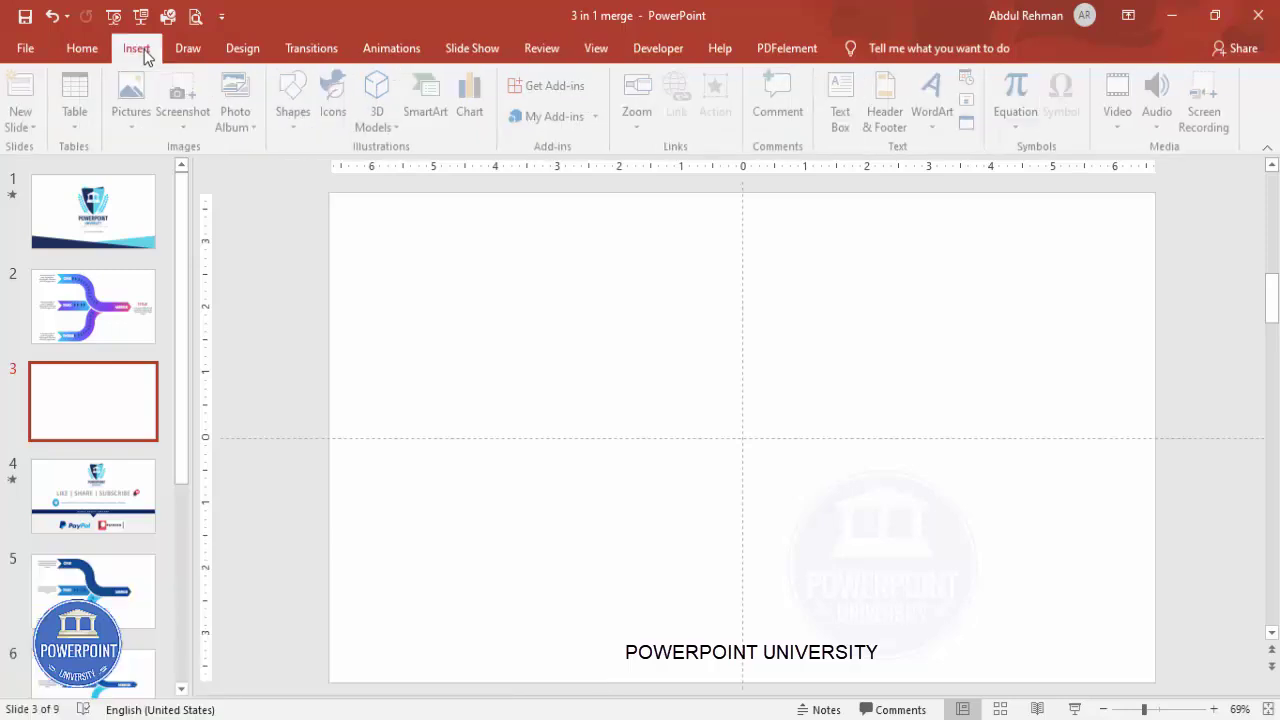
pyautogui.click(306, 127)
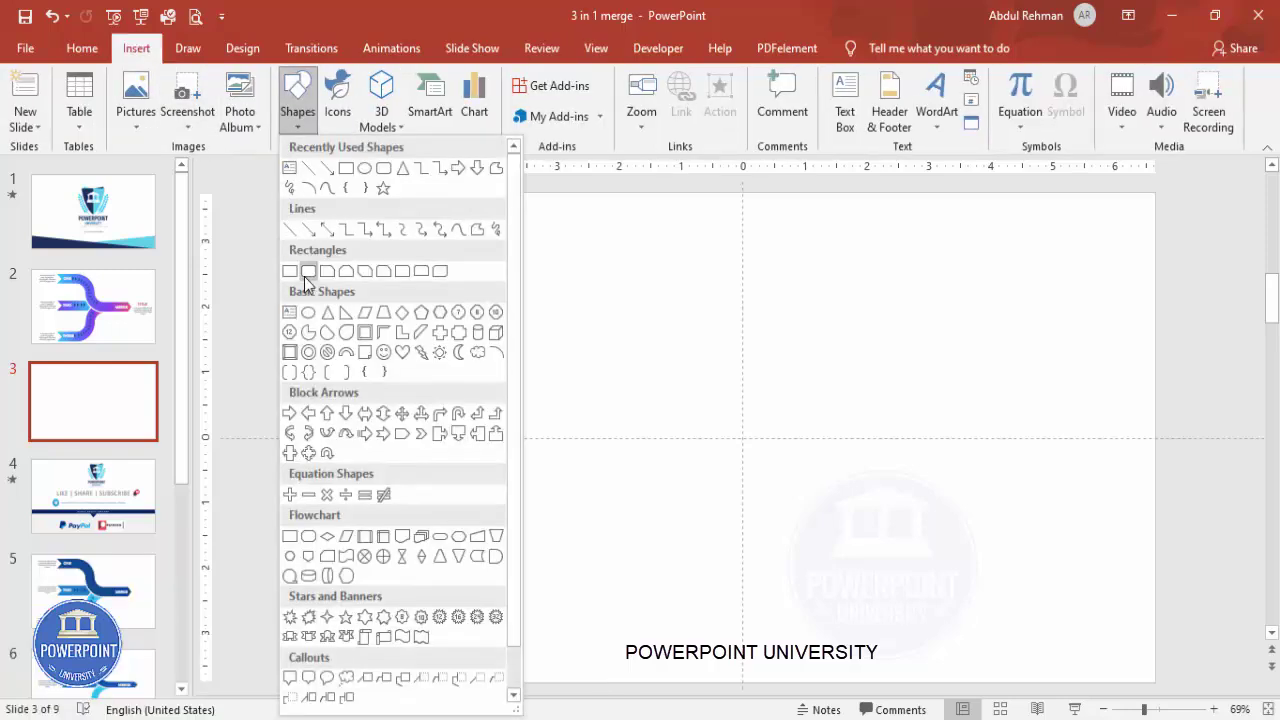
pyautogui.click(309, 354)
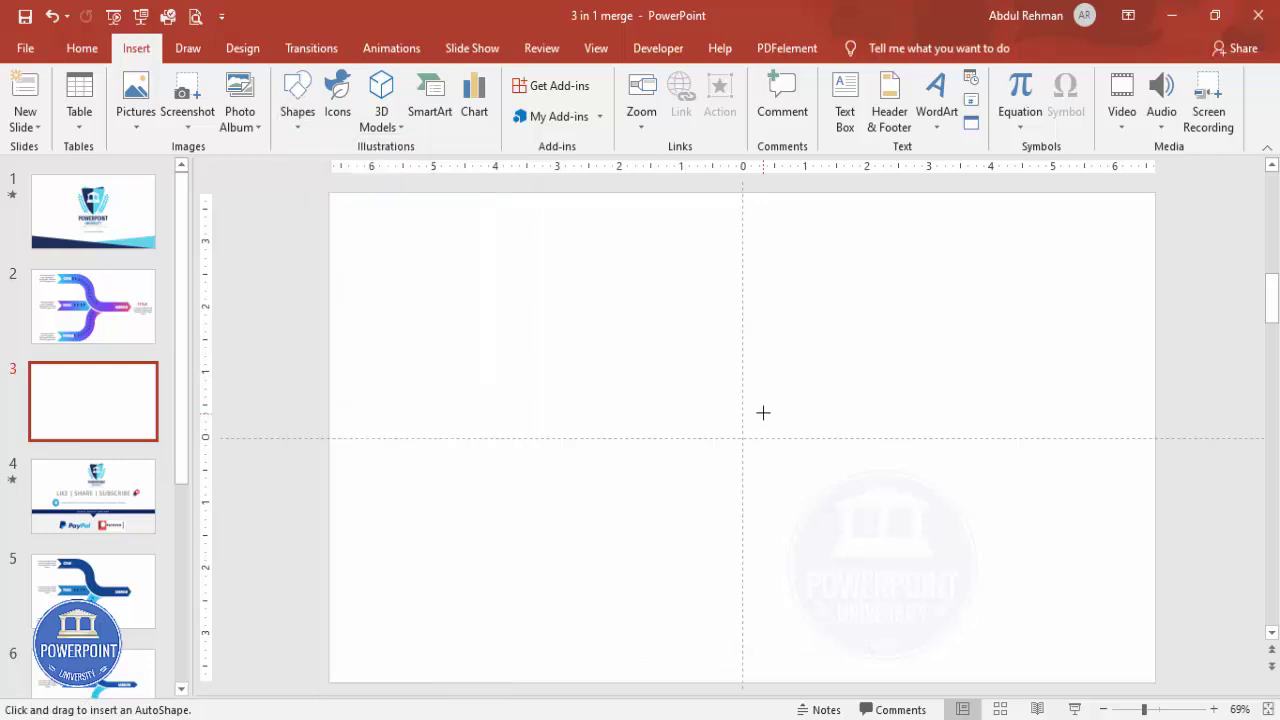
pyautogui.click(710, 410)
pyautogui.click(521, 108)
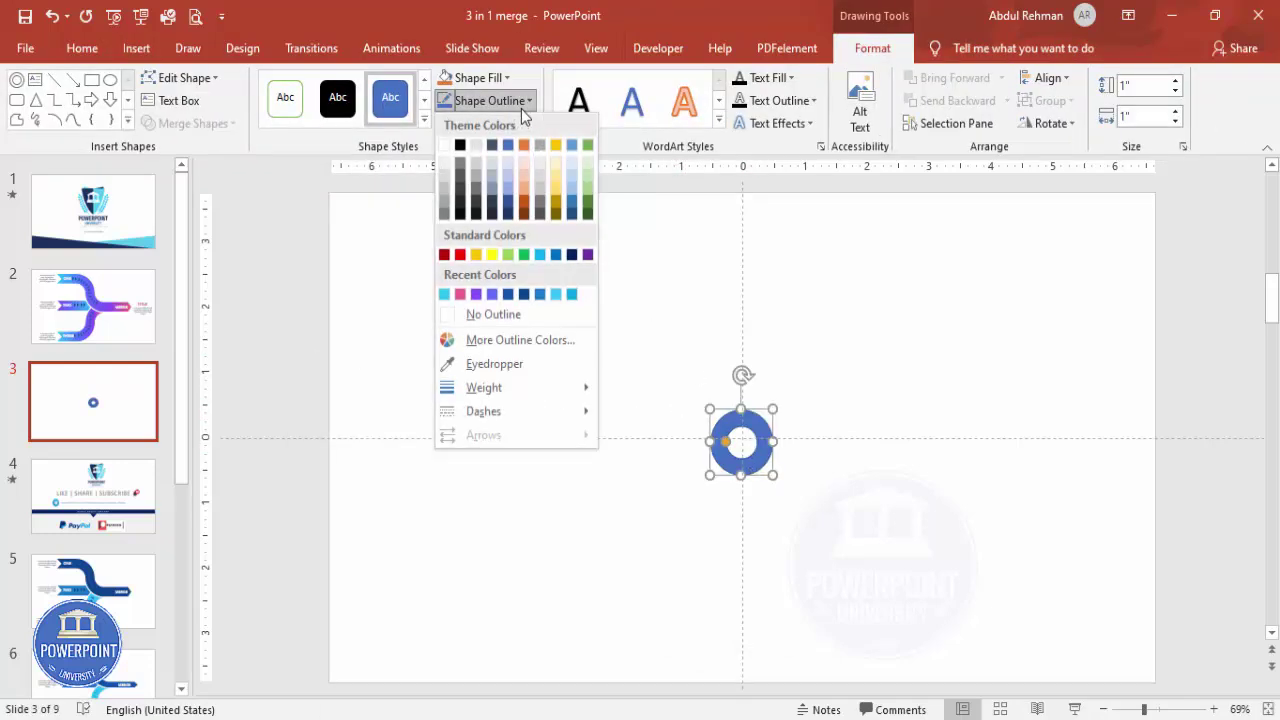
pyautogui.click(528, 312)
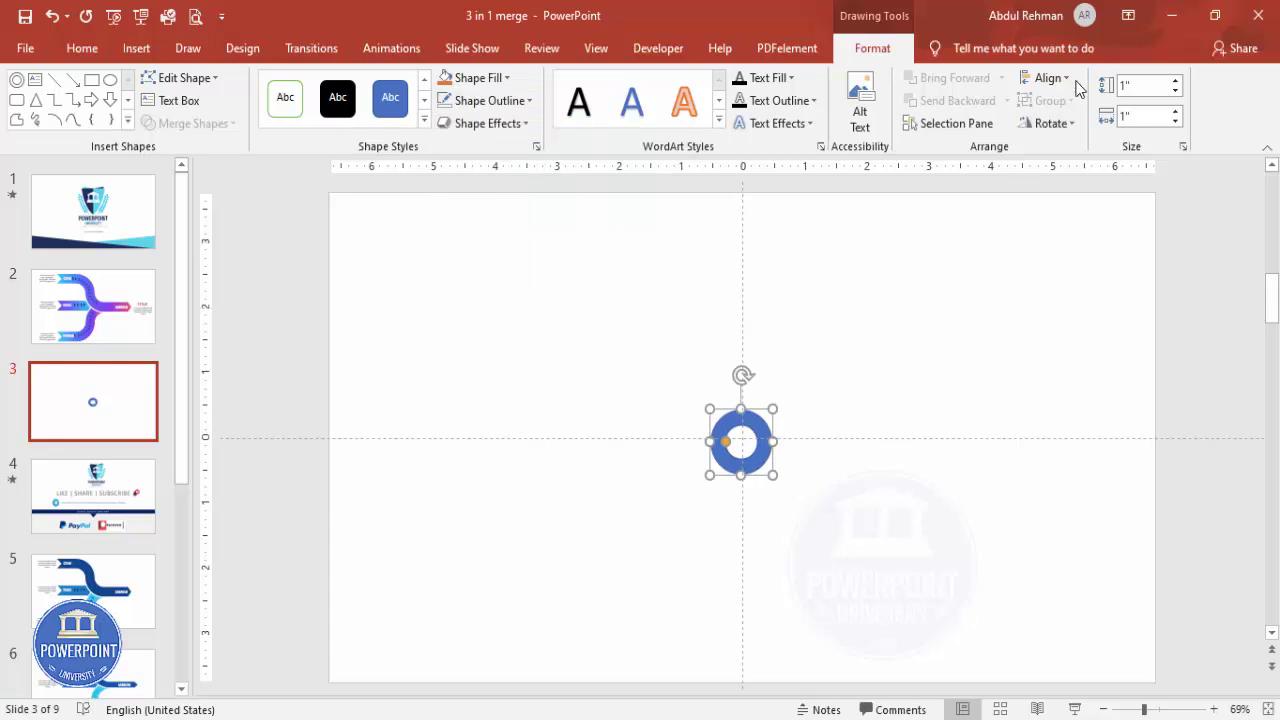
# - Set the donut's size to 4" × 4"
pyautogui.click(1136, 87)
pyautogui.write('3')
pyautogui.press('Tab')
pyautogui.write('3')
pyautogui.click(1146, 88)
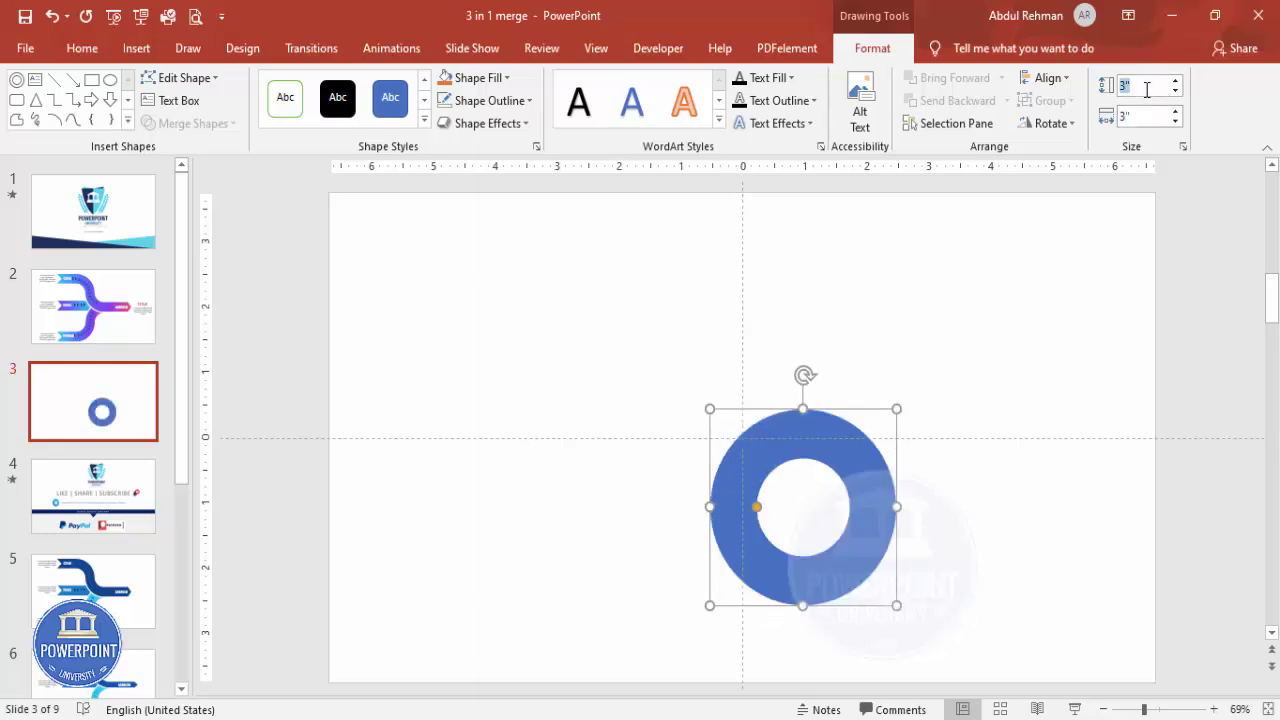
pyautogui.write('4')
pyautogui.press('Tab')
pyautogui.write('4')
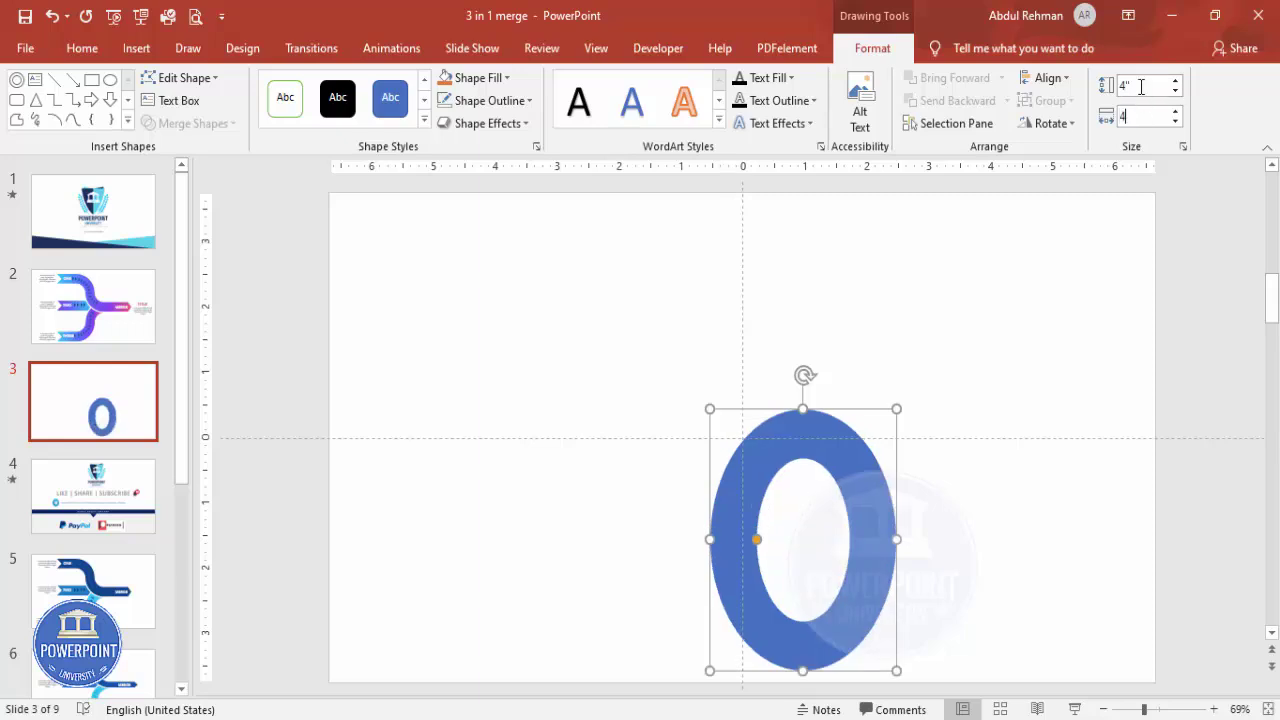
pyautogui.press('Return')
# - Centre the donut horizontally and vertically on the slide and adjust its hole size
pyautogui.click(1047, 78)
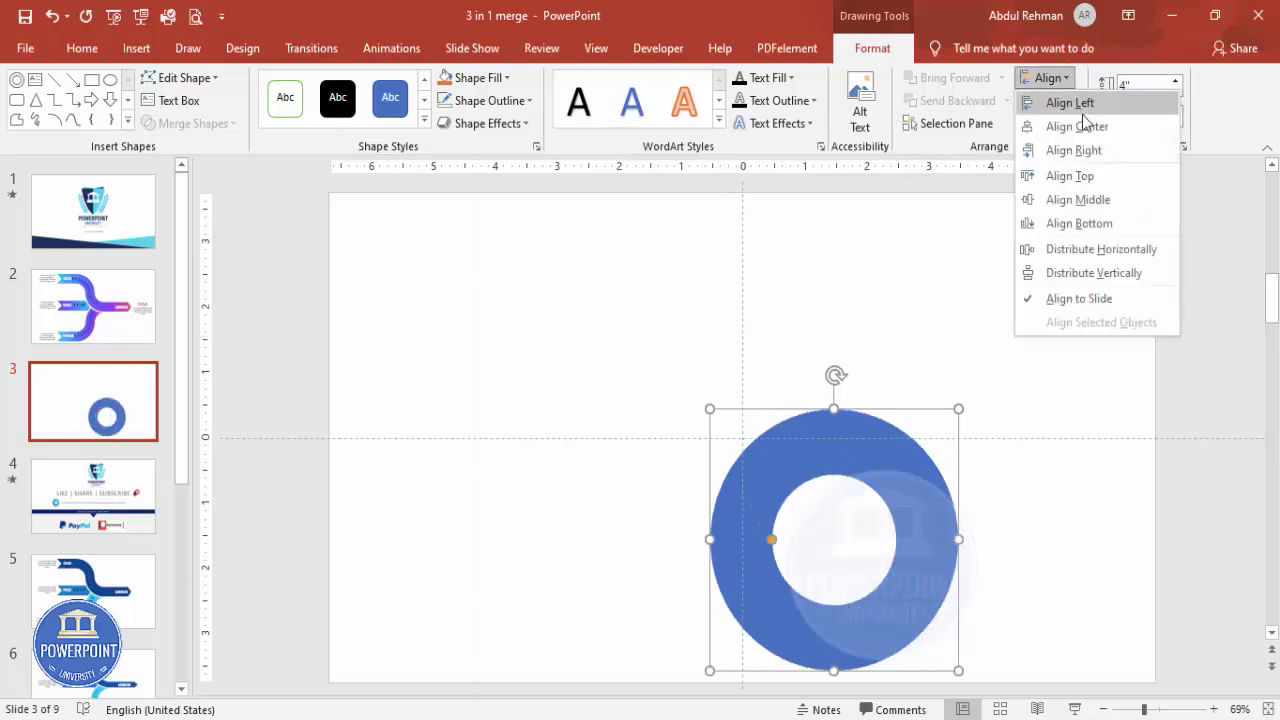
pyautogui.click(1076, 121)
pyautogui.click(1047, 78)
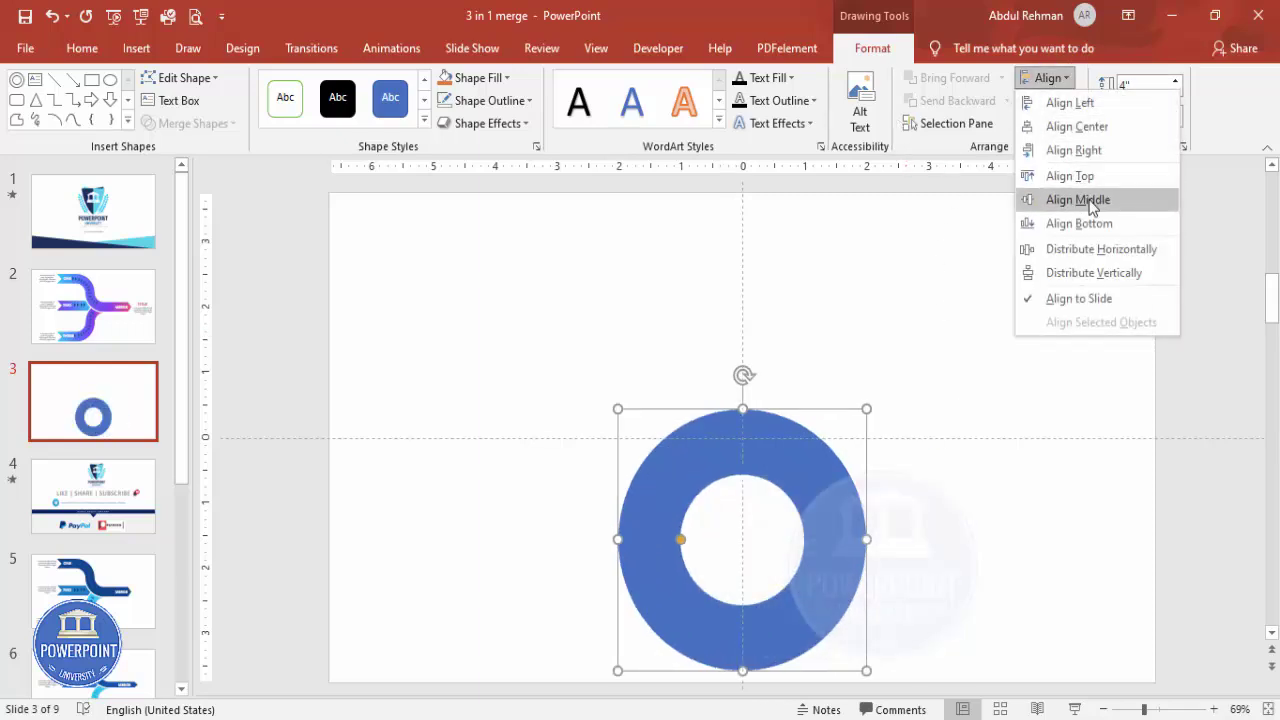
pyautogui.click(1060, 199)
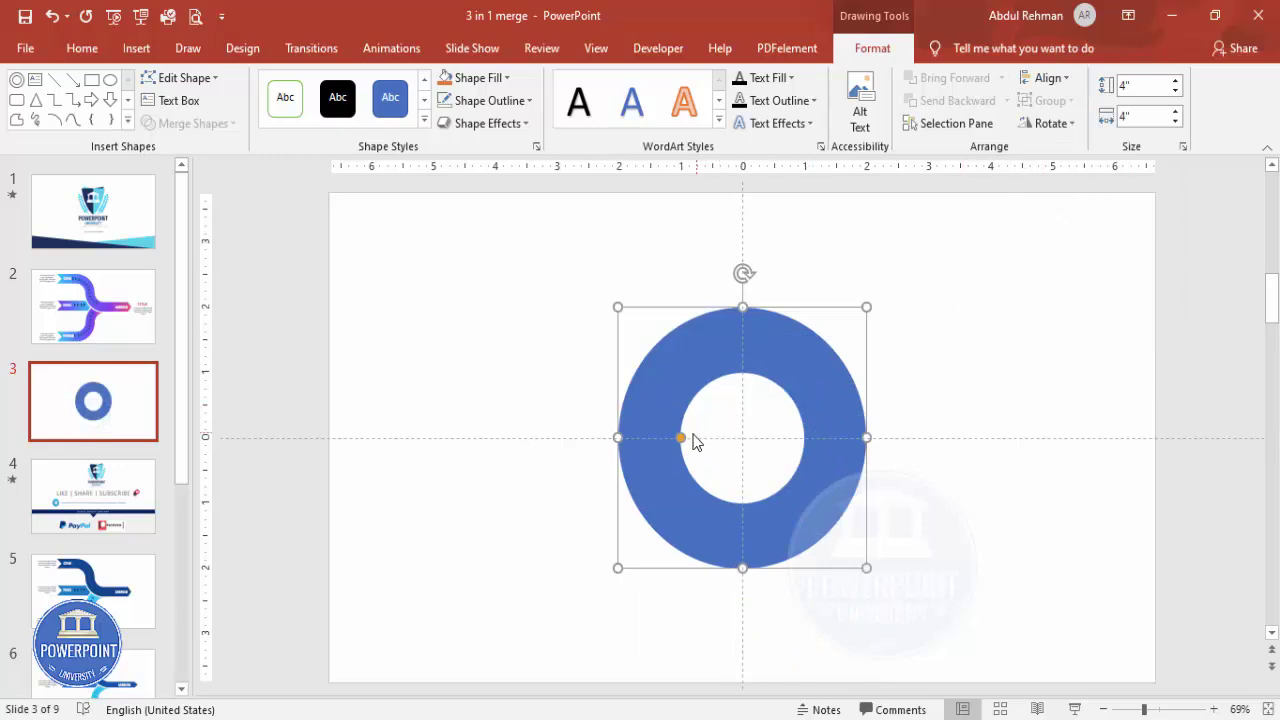
pyautogui.moveTo(681, 438)
pyautogui.mouseDown()
pyautogui.moveTo(694, 446)
pyautogui.moveTo(677, 438)
pyautogui.mouseUp()
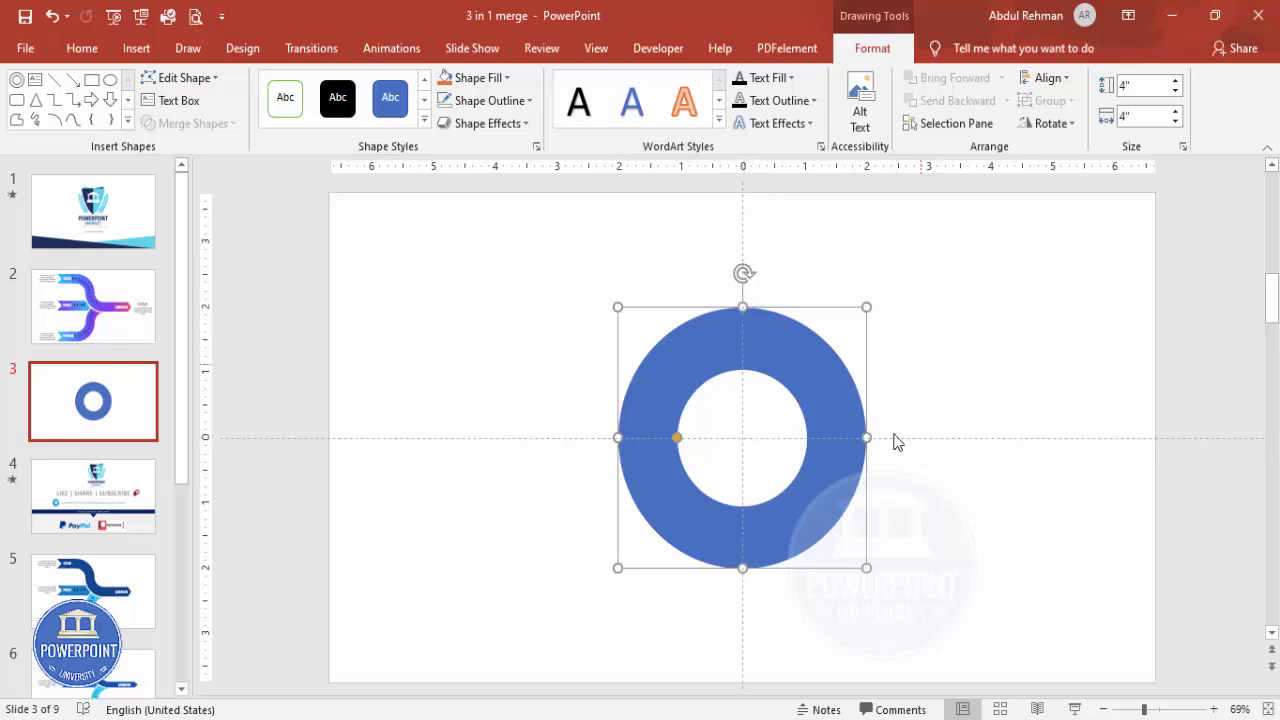
# - Draw a square over the donut's top-right quarter and Intersect them into a 2" quarter-ring arc
pyautogui.click(929, 373)
pyautogui.click(136, 48)
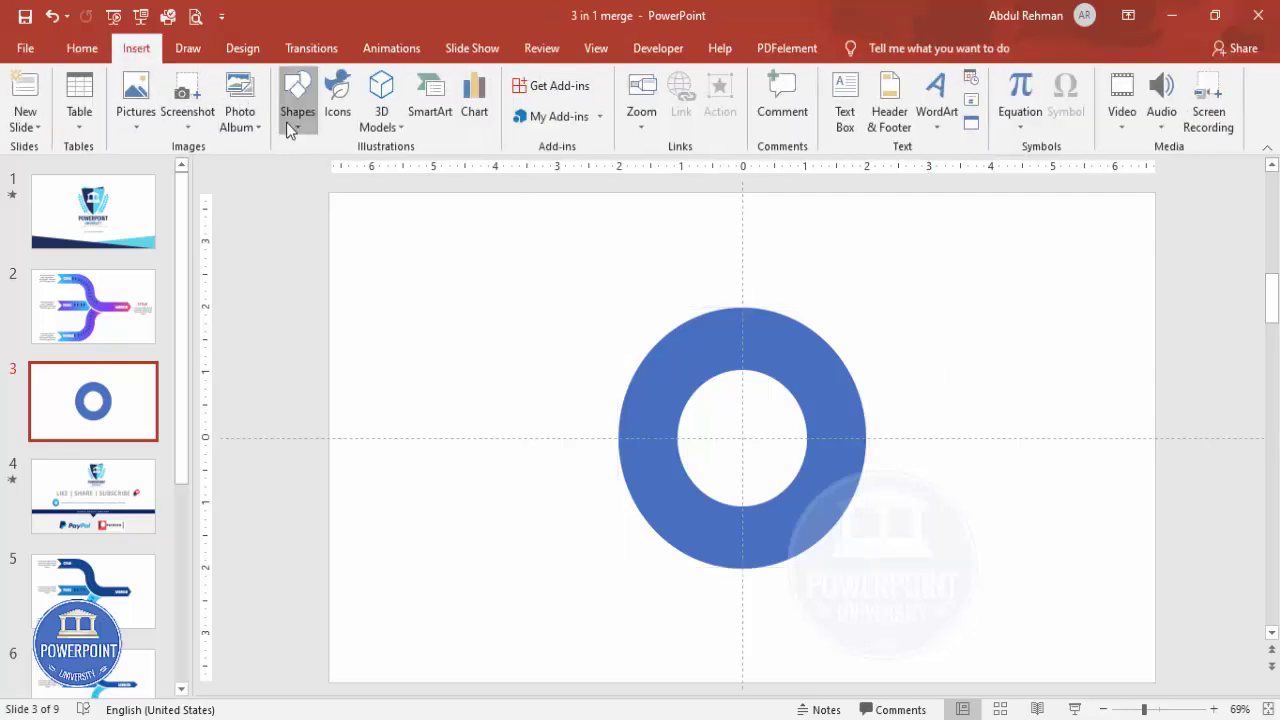
pyautogui.click(294, 118)
pyautogui.click(288, 272)
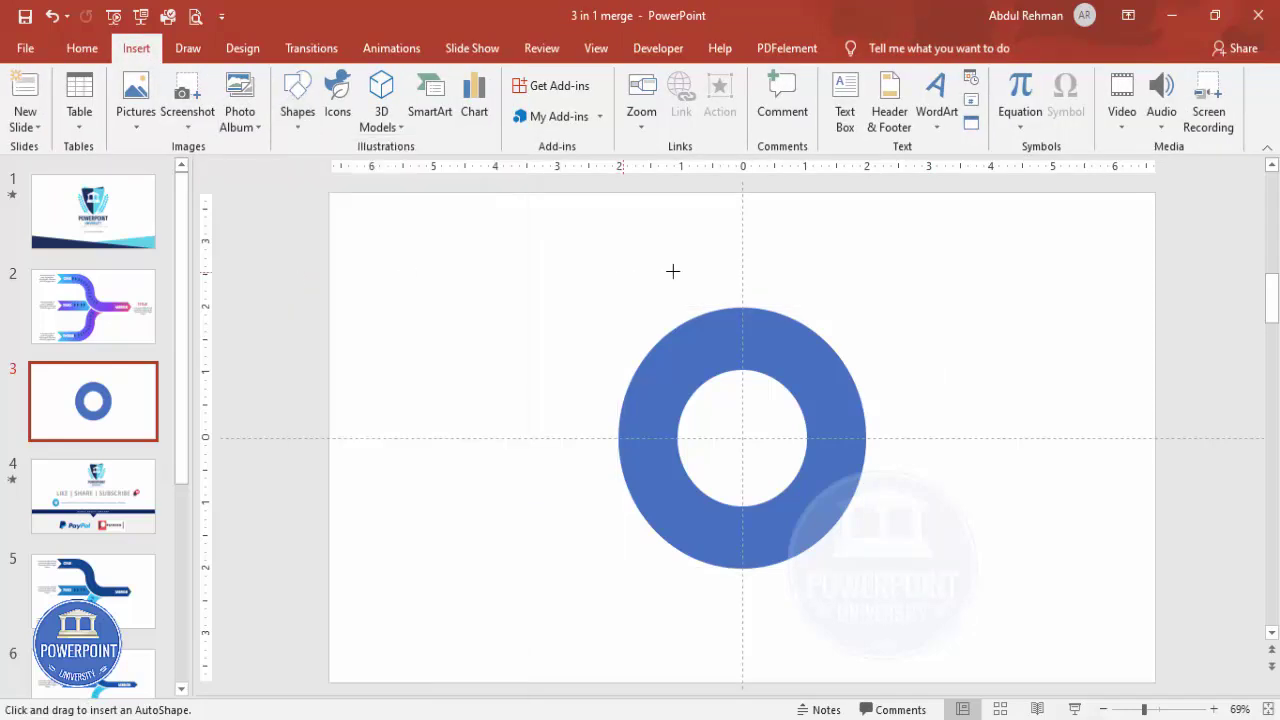
pyautogui.moveTo(743, 275)
pyautogui.mouseDown()
pyautogui.moveTo(791, 346)
pyautogui.moveTo(907, 437)
pyautogui.mouseUp()
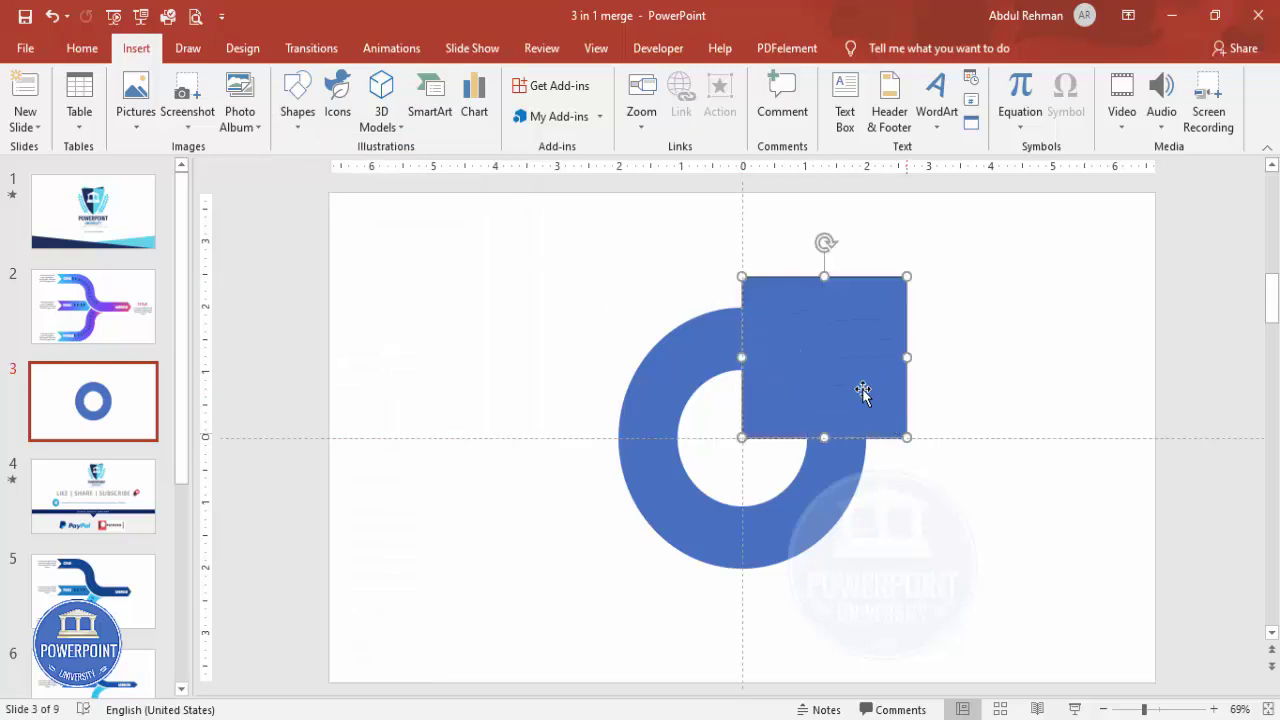
pyautogui.click(702, 354)
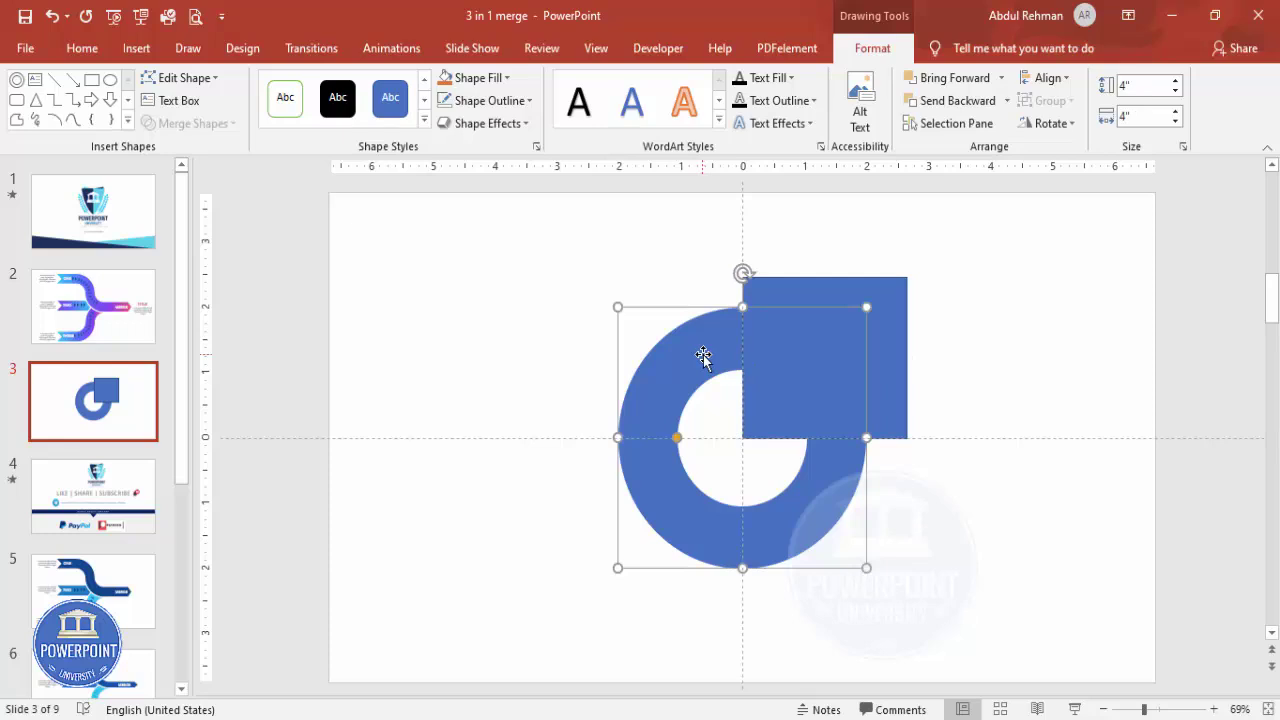
pyautogui.keyDown('shift'); pyautogui.click(843, 290); pyautogui.keyUp('shift')
pyautogui.click(190, 123)
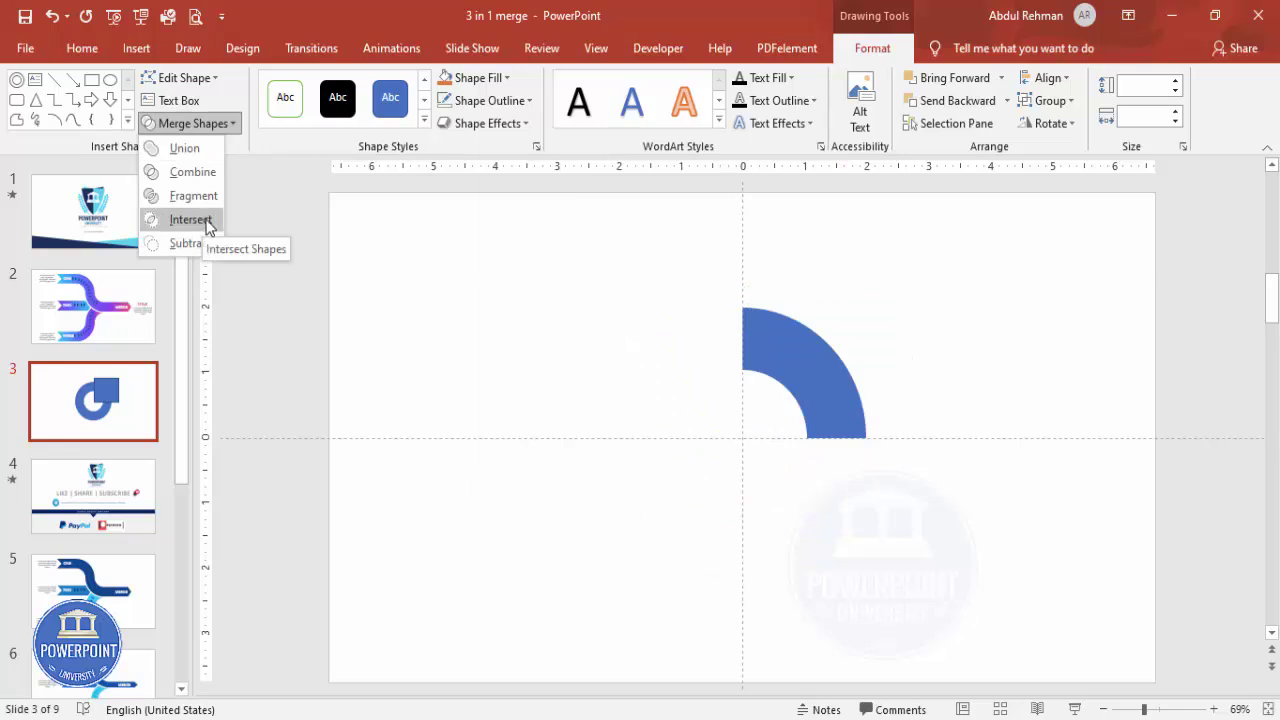
pyautogui.click(190, 220)
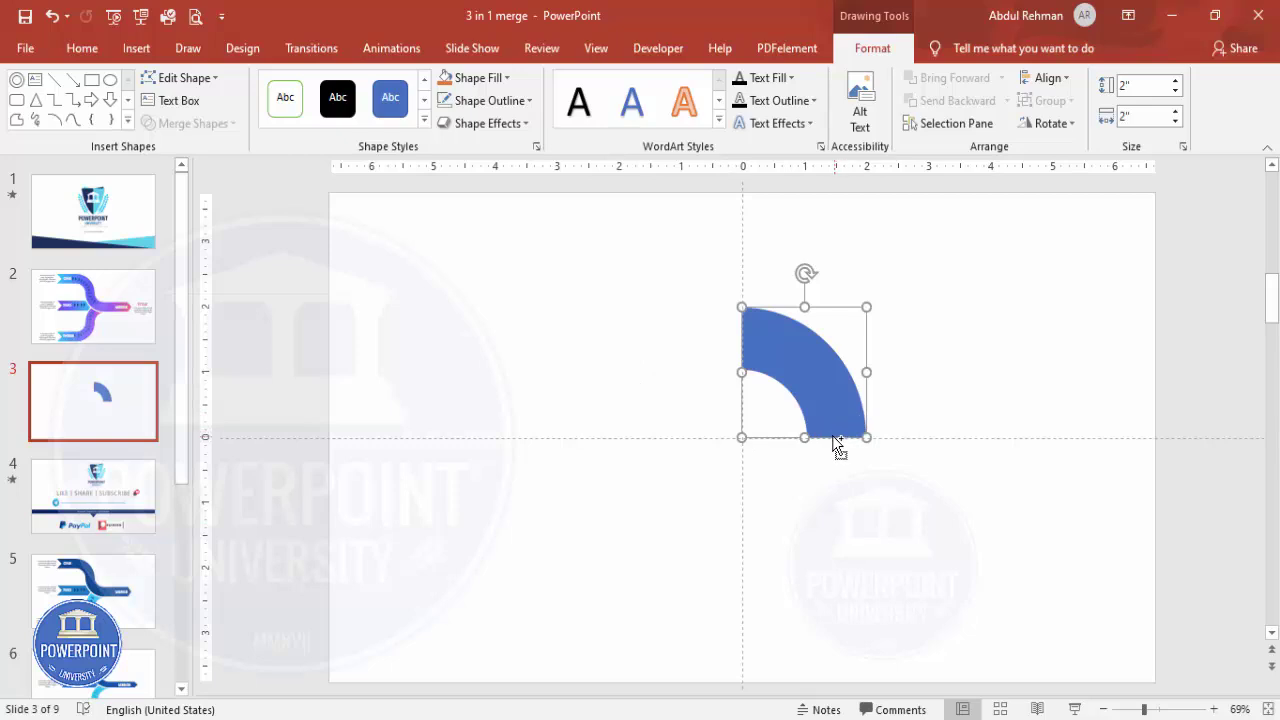
# - Duplicate the arc, flip it vertically and horizontally, and join it below the original
pyautogui.hotkey('ctrl', 'd')
pyautogui.moveTo(827, 400); pyautogui.dragTo(909, 542)
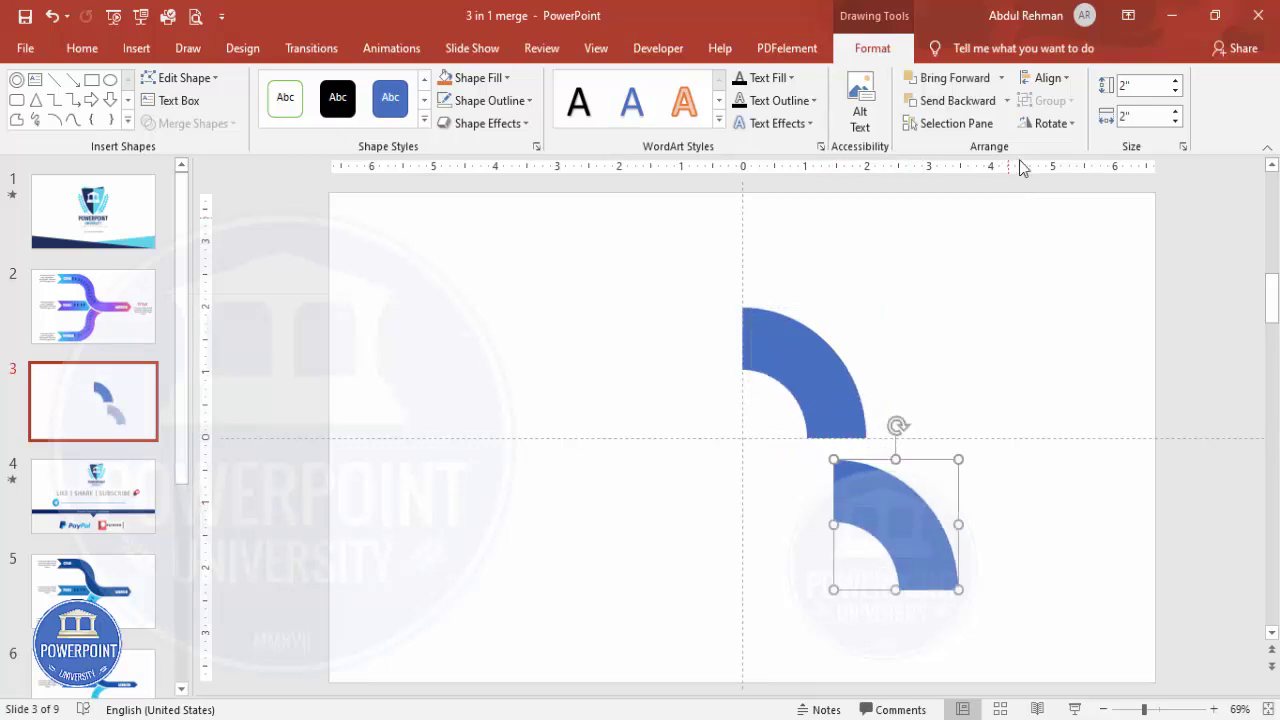
pyautogui.click(1042, 127)
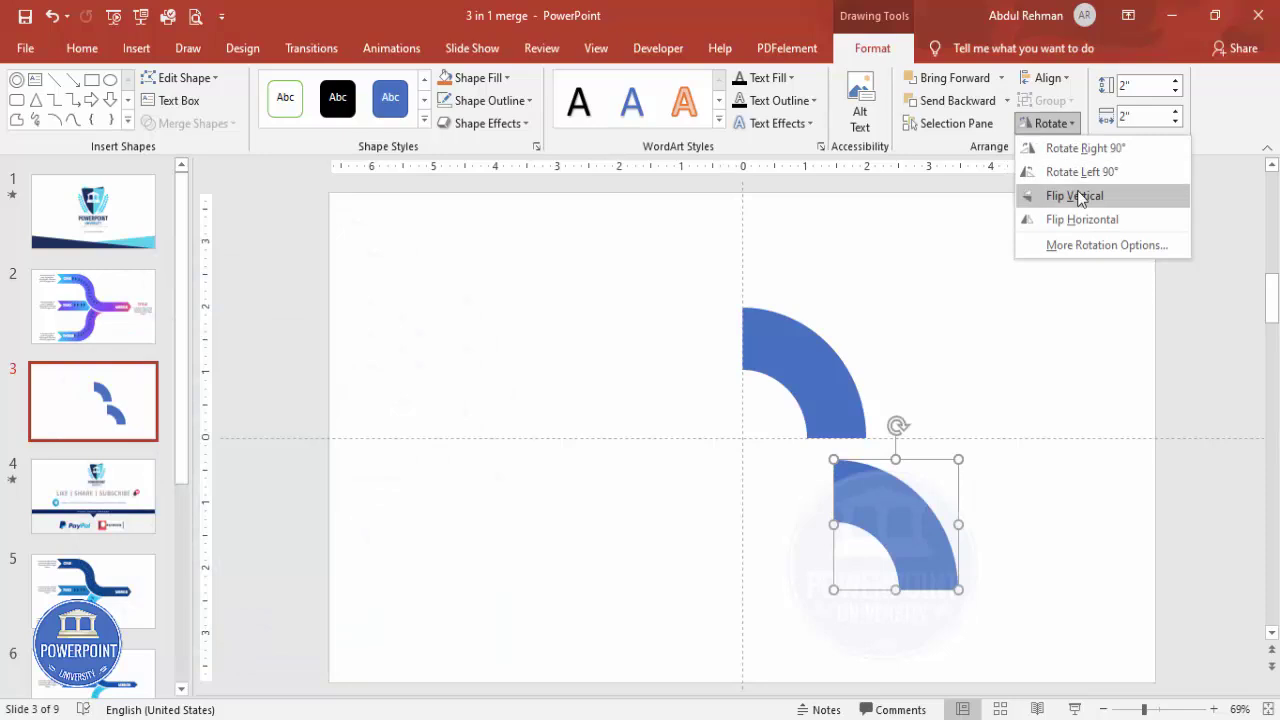
pyautogui.click(1084, 205)
pyautogui.click(1050, 123)
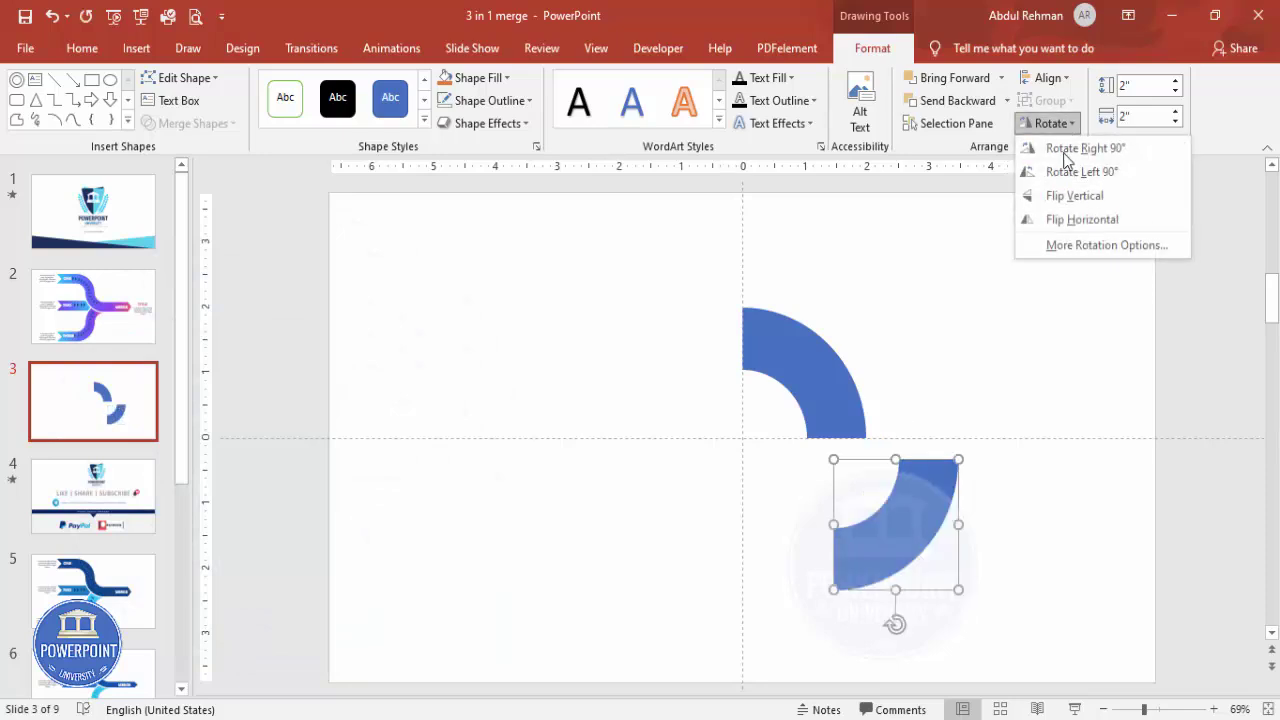
pyautogui.click(1082, 221)
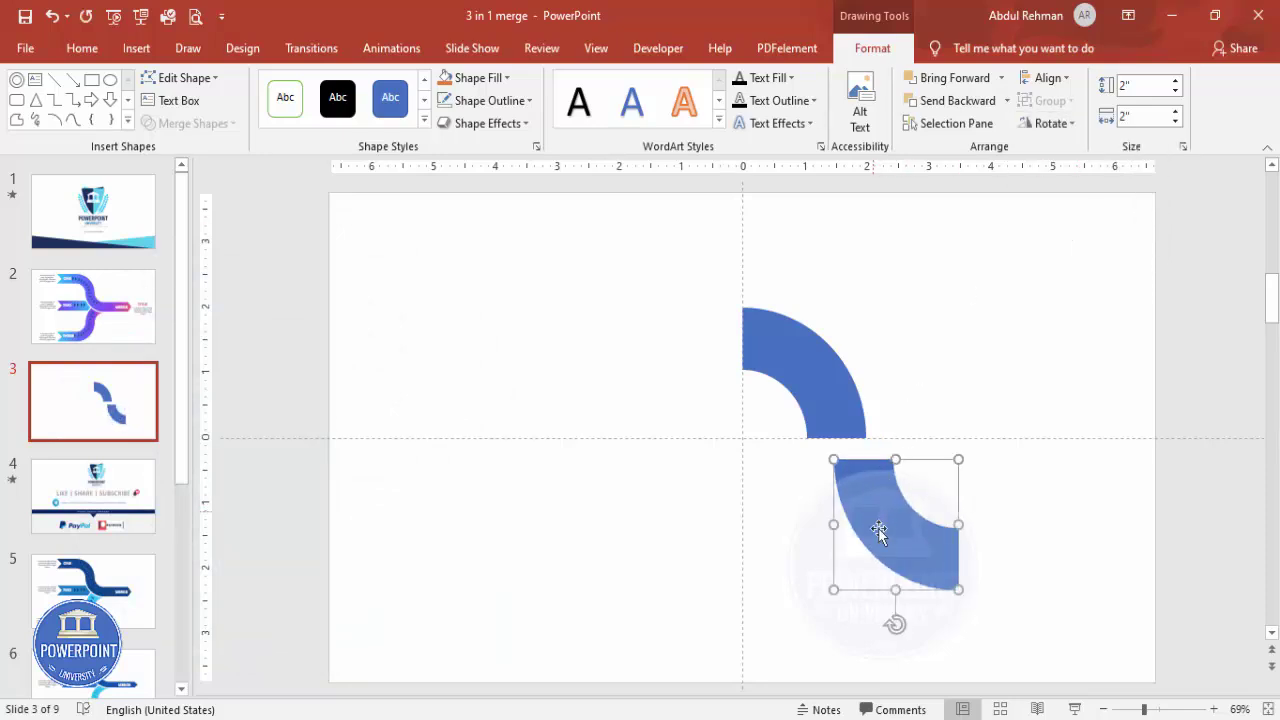
pyautogui.scroll(5, 846, 597)
pyautogui.scroll(3, 686, 443)
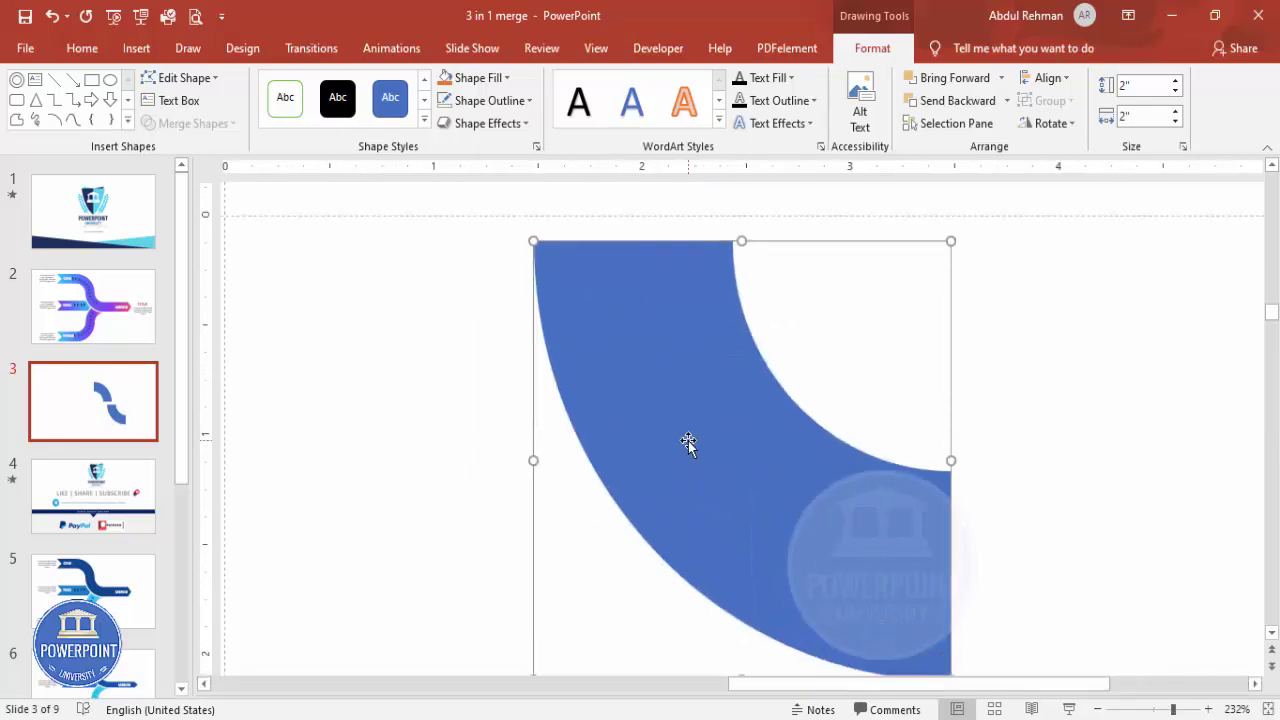
pyautogui.moveTo(631, 419); pyautogui.dragTo(592, 375)
pyautogui.click(872, 335)
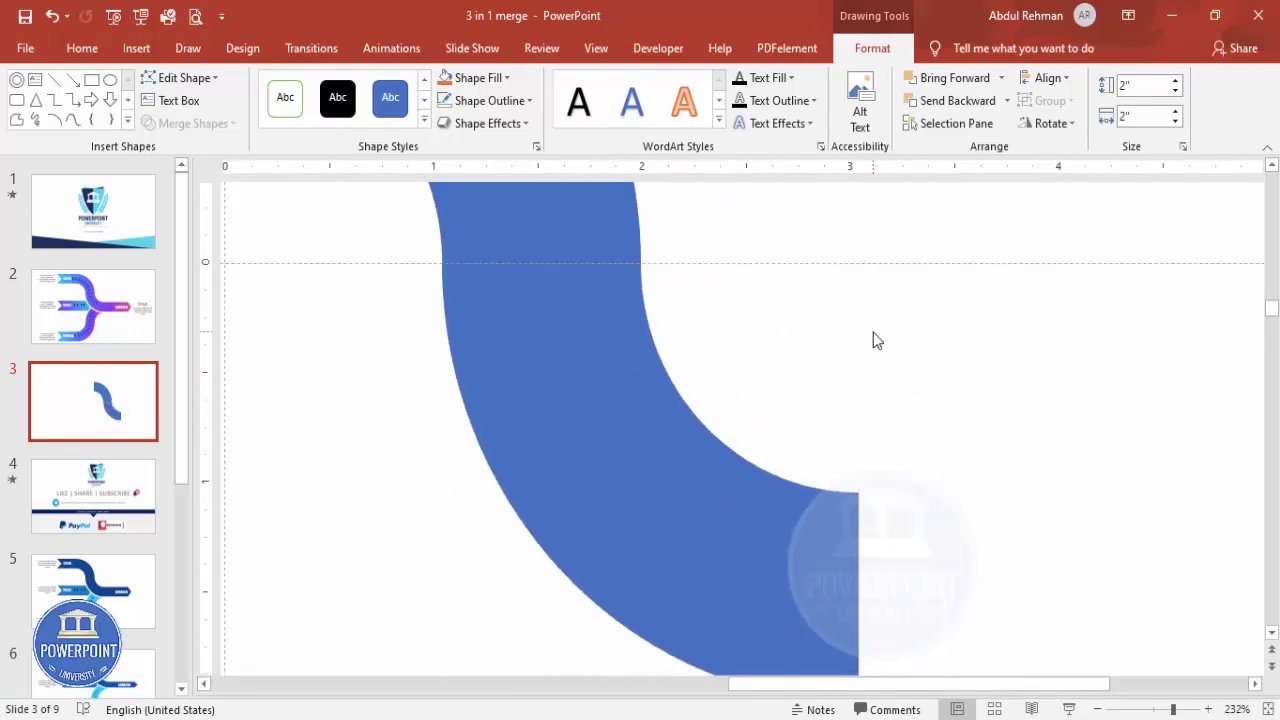
pyautogui.click(1268, 709)
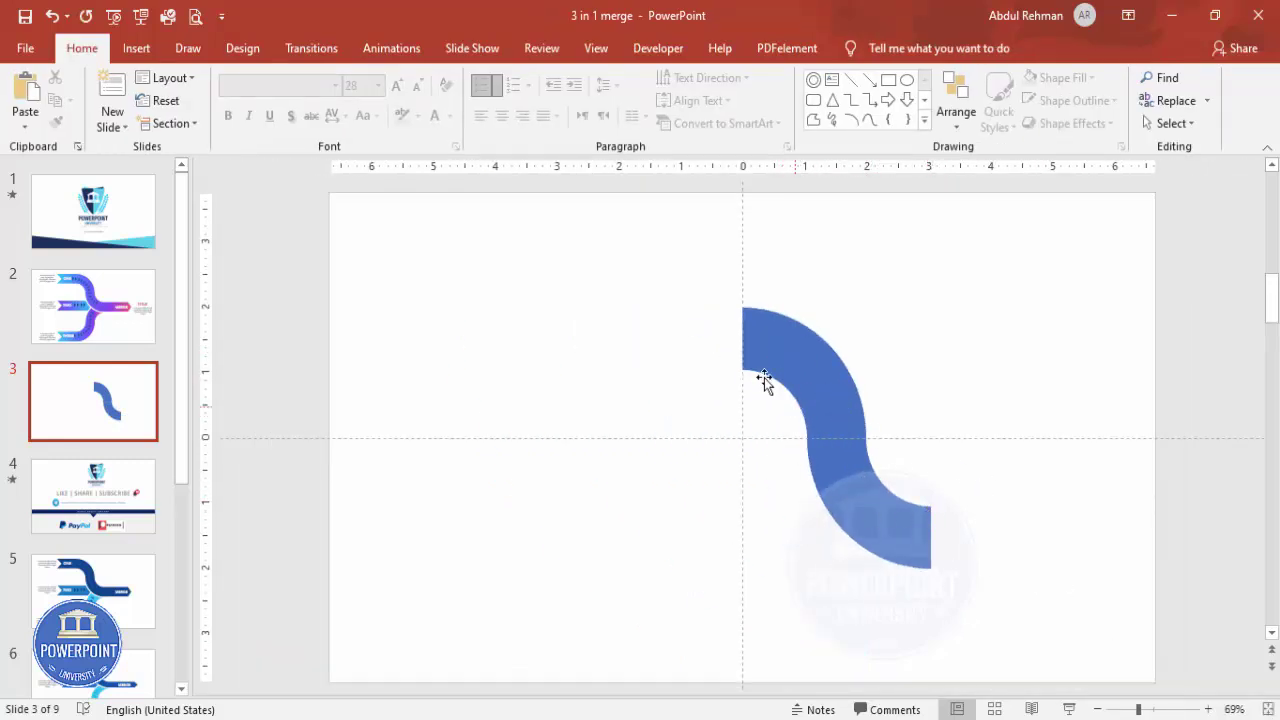
# - Draw a pentagon arrow at the S-curve's lower end and remove its outline
pyautogui.click(135, 49)
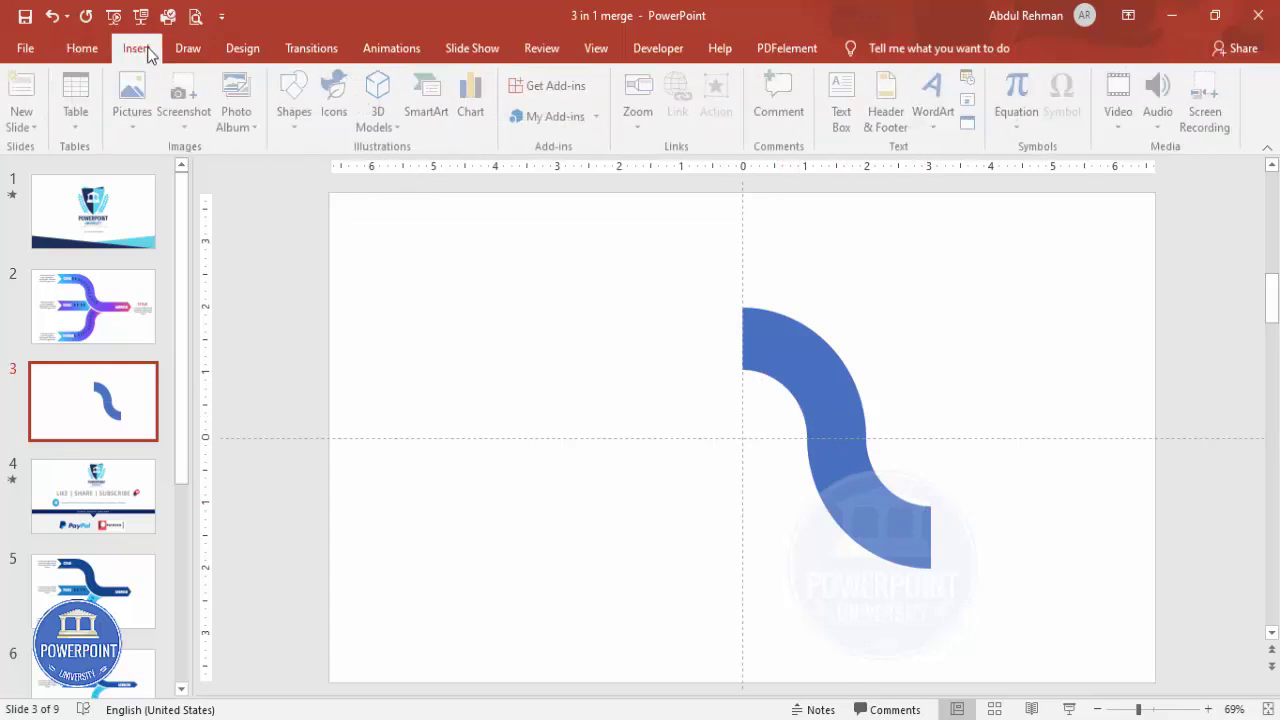
pyautogui.click(295, 131)
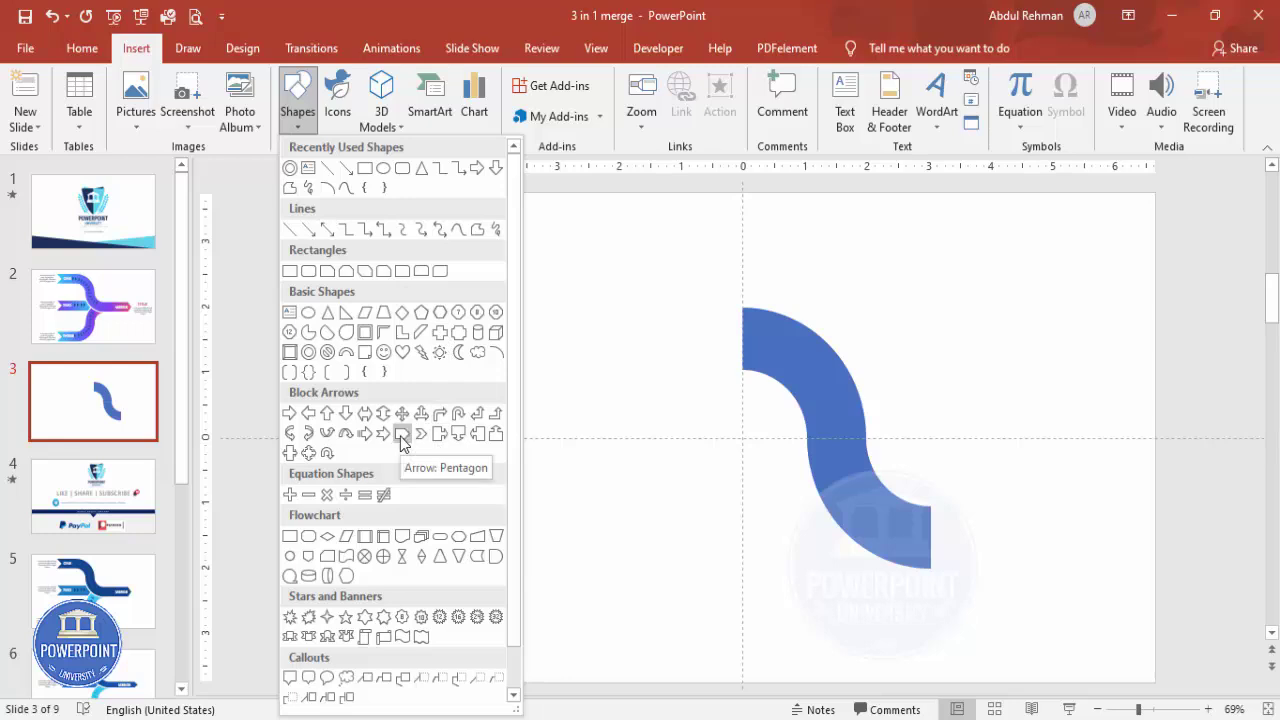
pyautogui.click(401, 434)
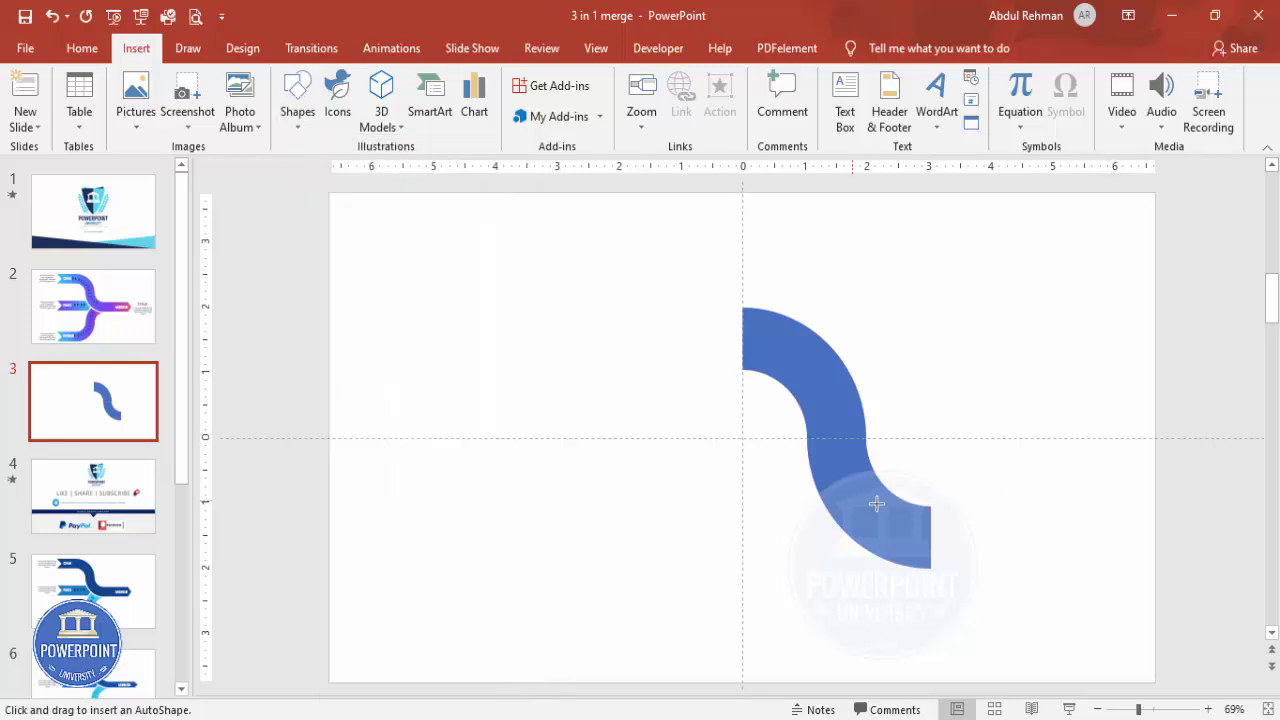
pyautogui.moveTo(946, 533)
pyautogui.mouseDown()
pyautogui.moveTo(1000, 571)
pyautogui.moveTo(1115, 570)
pyautogui.mouseUp()
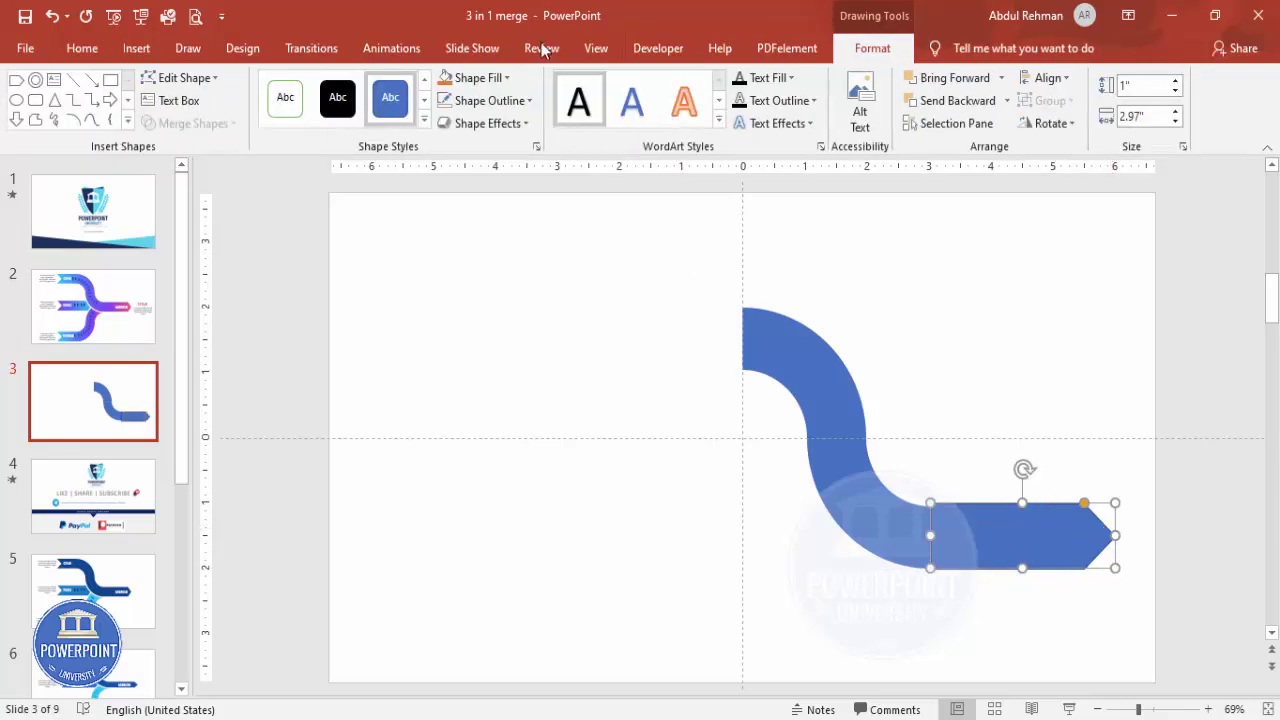
pyautogui.click(519, 100)
pyautogui.click(509, 314)
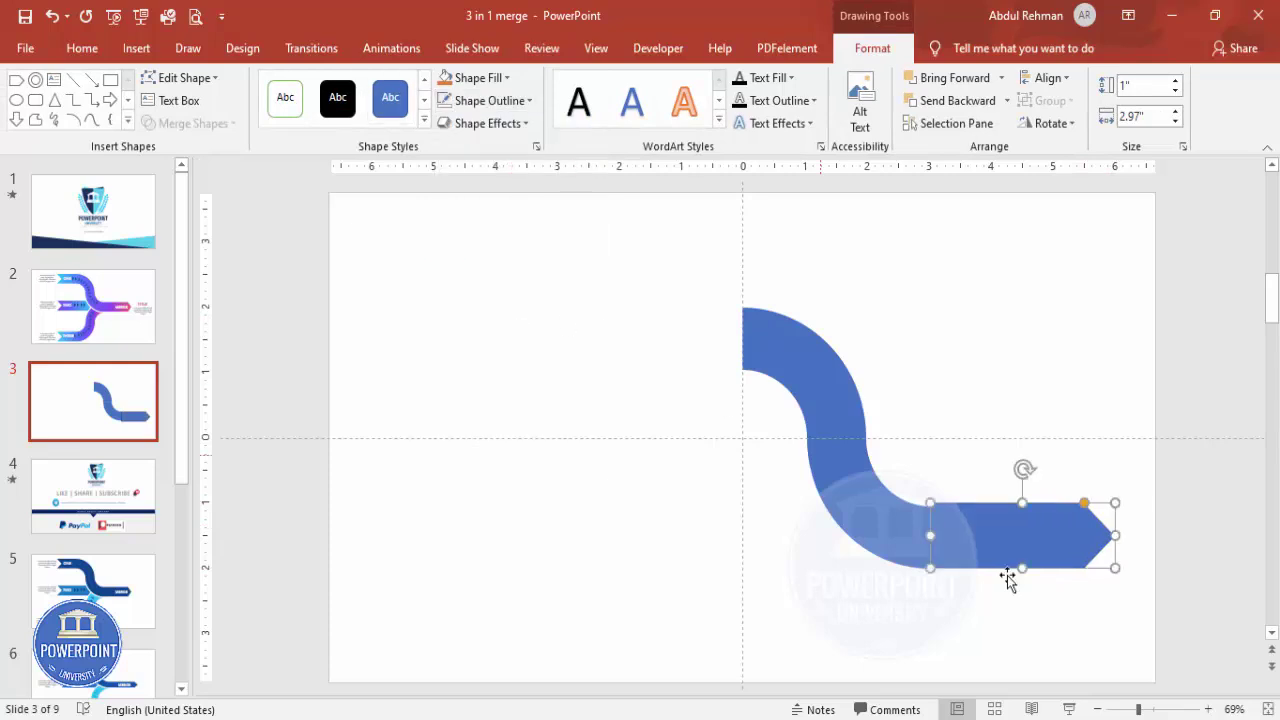
# - Resize the arrowhead's top edge so it is flush with the curve's thickness
pyautogui.click(1165, 710)
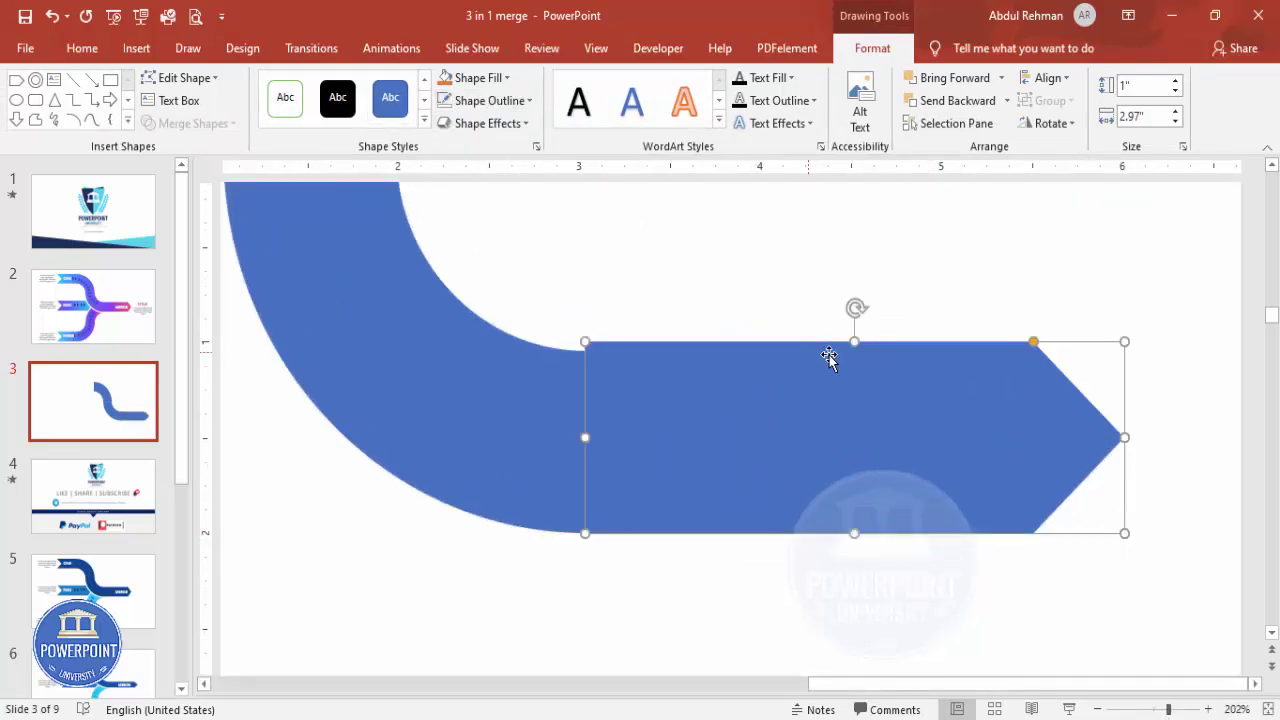
pyautogui.moveTo(852, 341); pyautogui.dragTo(852, 351)
pyautogui.click(670, 300)
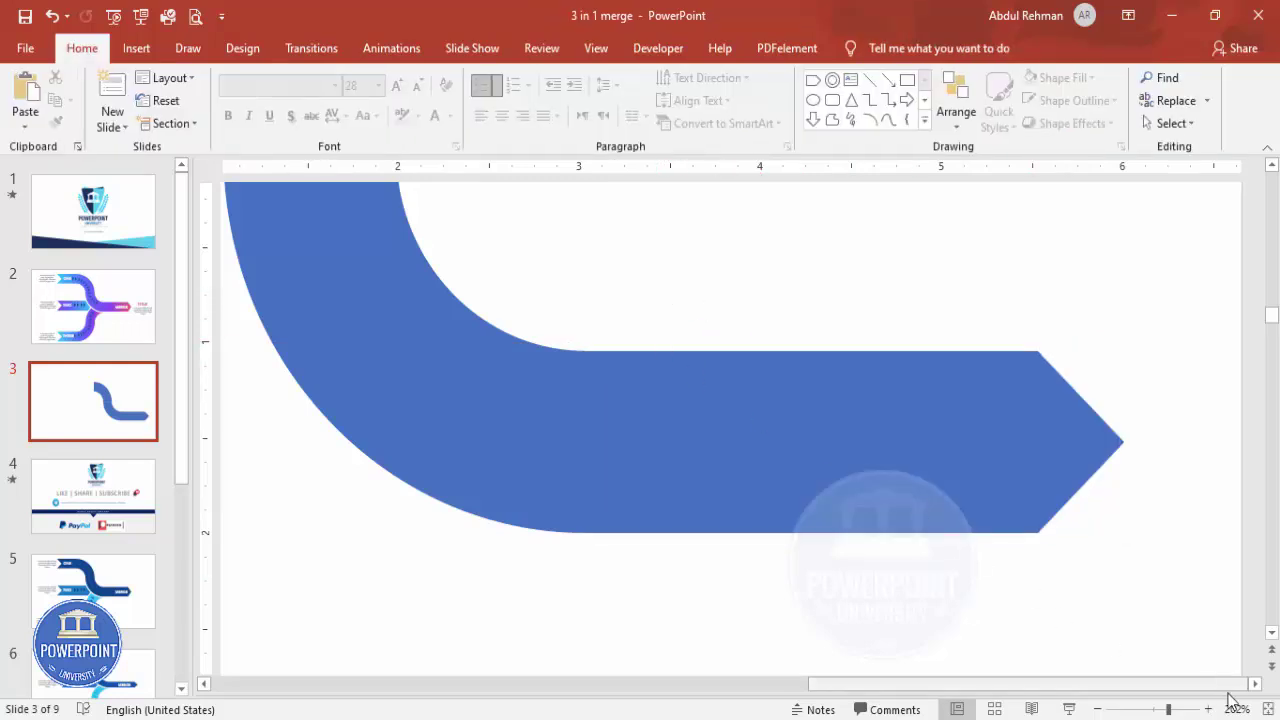
pyautogui.click(1266, 709)
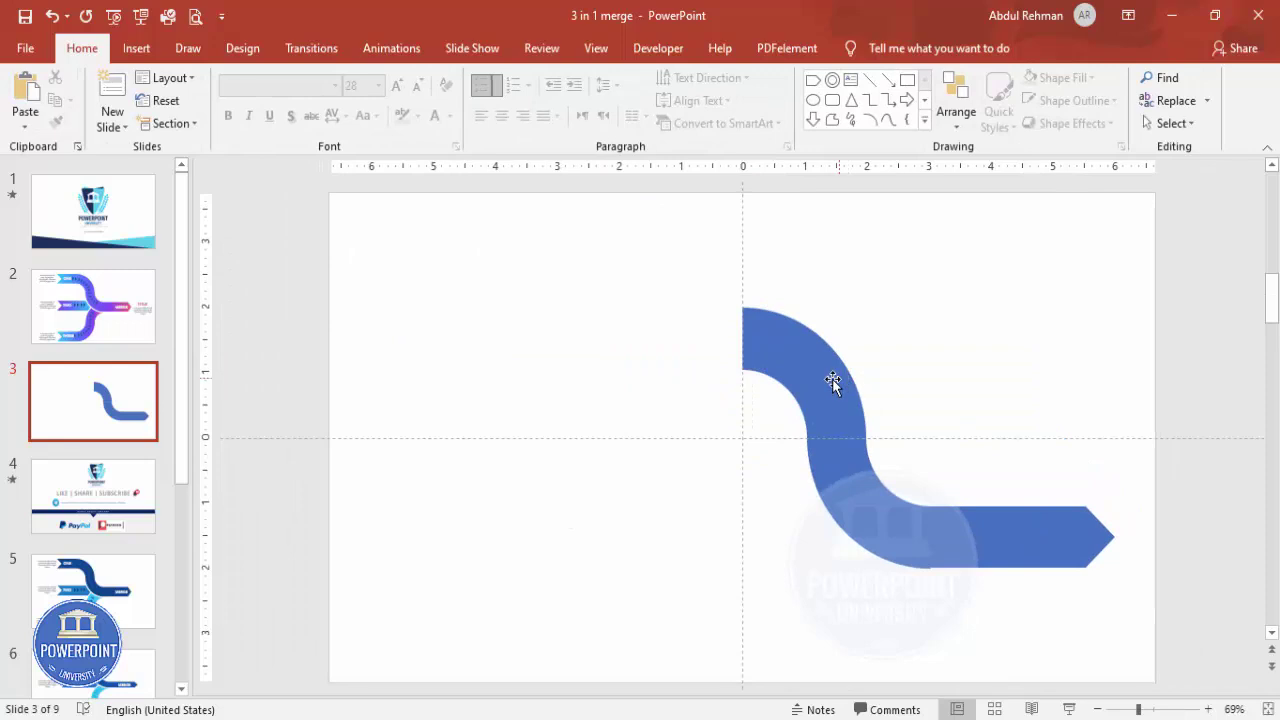
# - Duplicate both arcs of the S-curve onto the left half of the slide
pyautogui.click(805, 362)
pyautogui.keyDown('shift'); pyautogui.click(863, 517); pyautogui.keyUp('shift')
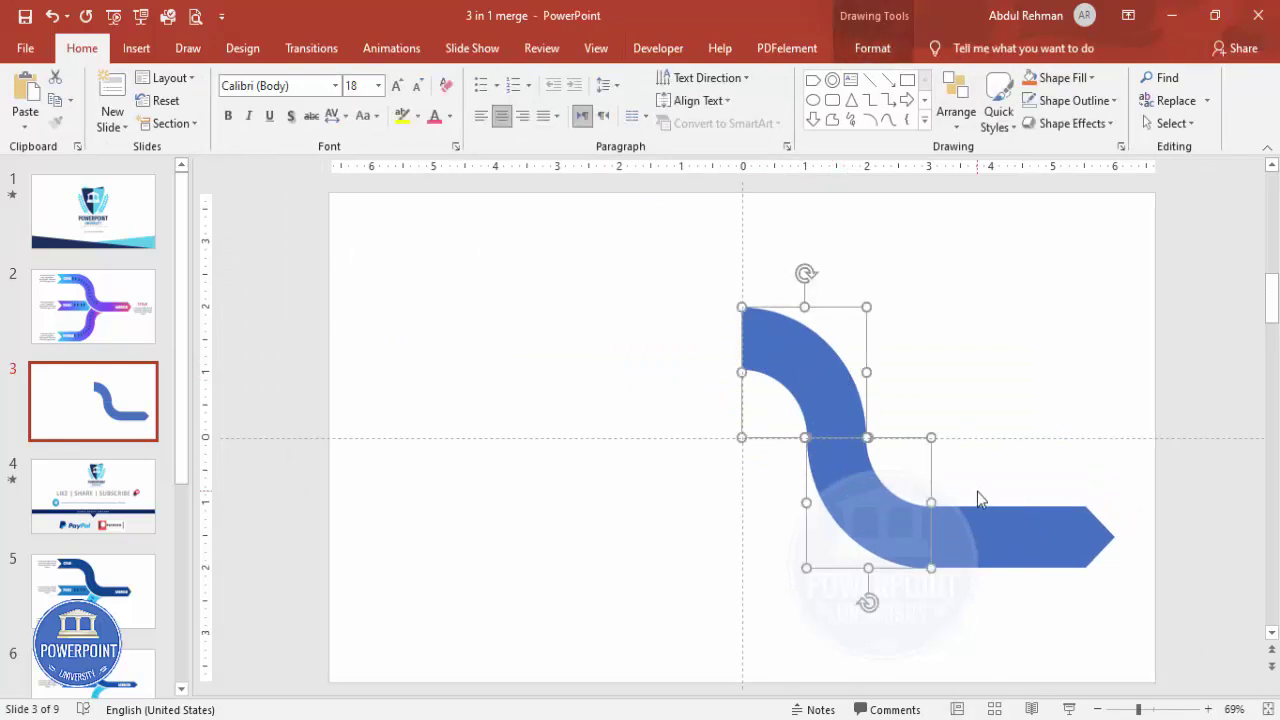
pyautogui.moveTo(881, 481); pyautogui.dragTo(477, 412)
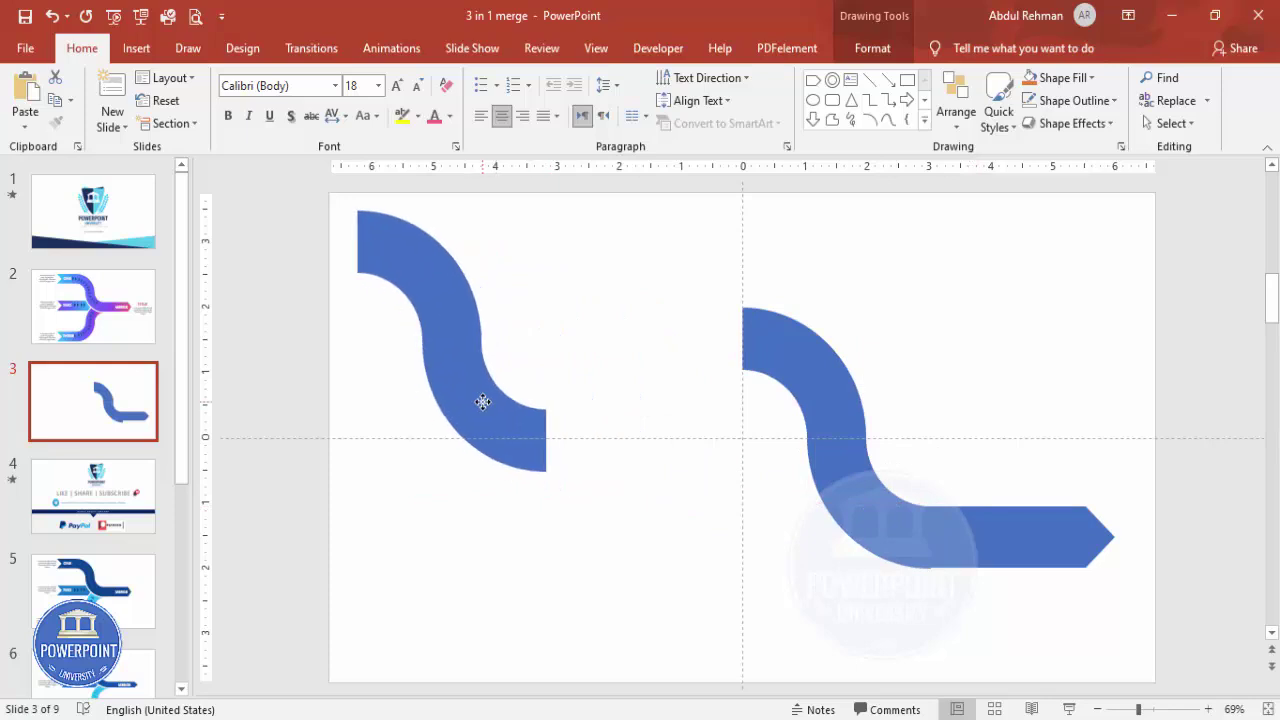
pyautogui.hotkey('ctrl', 'z')
pyautogui.click(1009, 638)
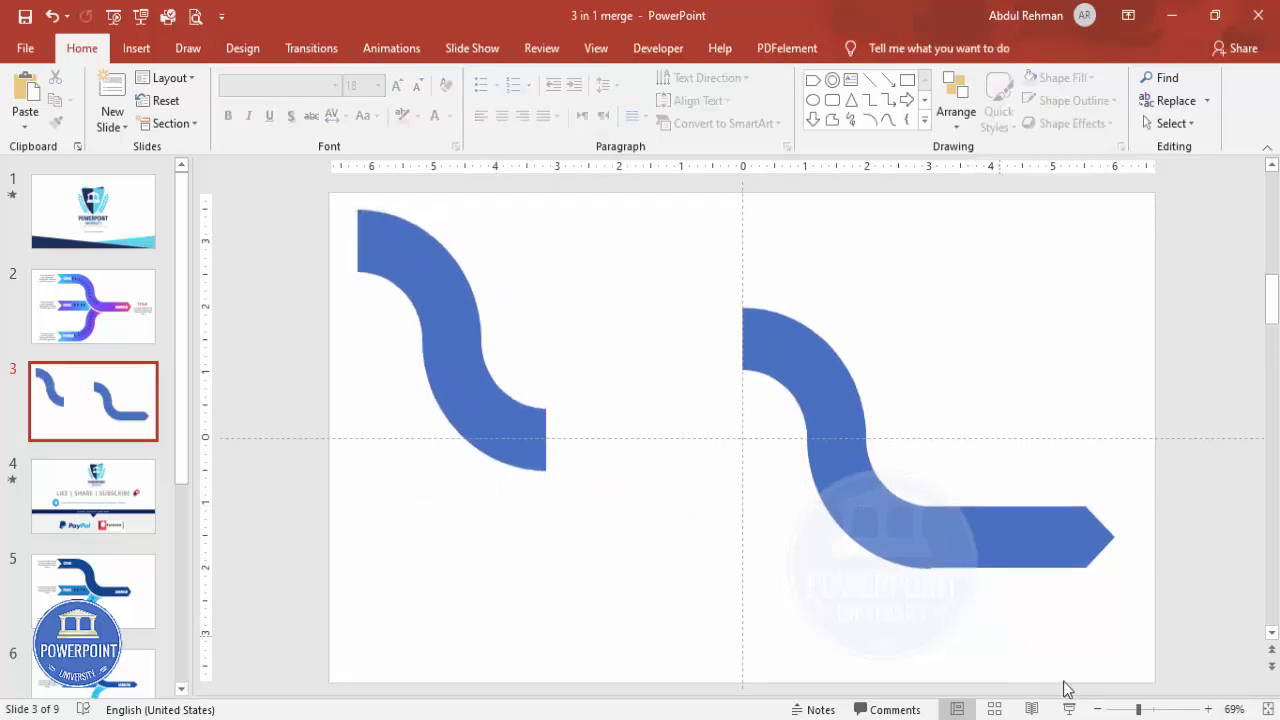
# - Zoom in to inspect the curve-to-arrowhead join for gaps, then fit the slide to the window
pyautogui.click(1160, 710)
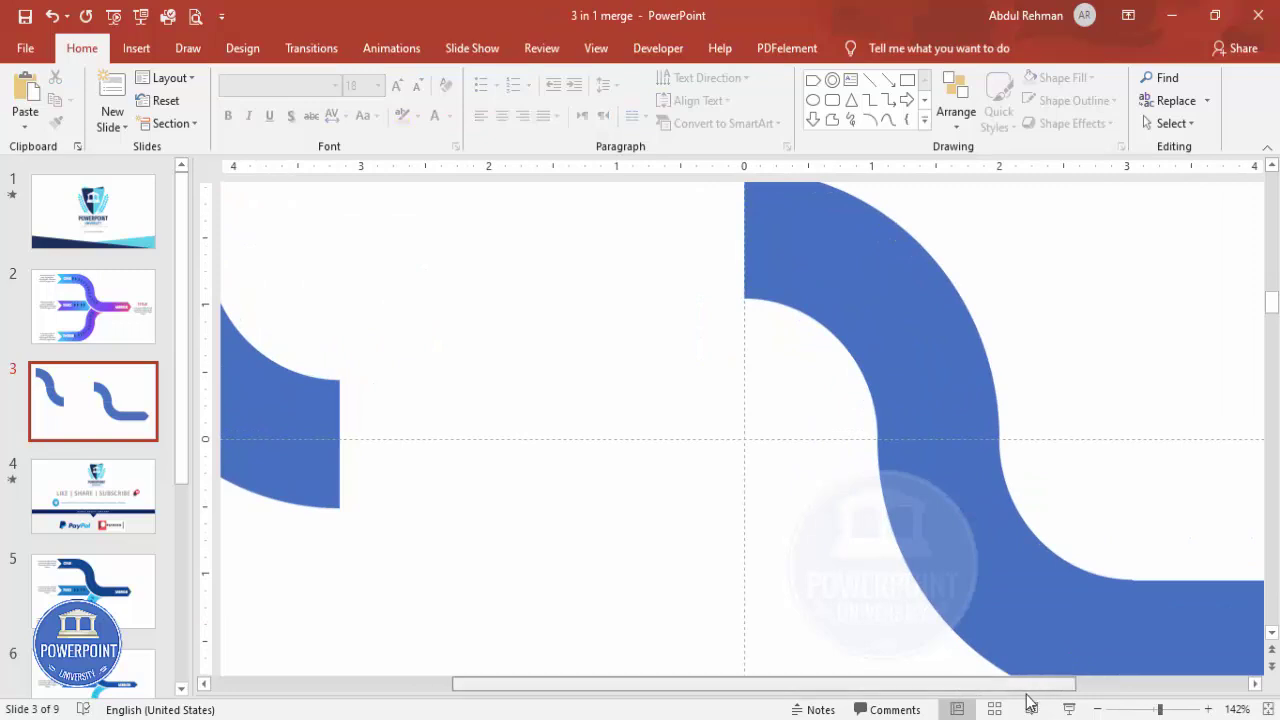
pyautogui.hscroll(3, 1059, 548)
pyautogui.scroll(-1, 1059, 548)
pyautogui.moveTo(1063, 684); pyautogui.dragTo(1150, 684)
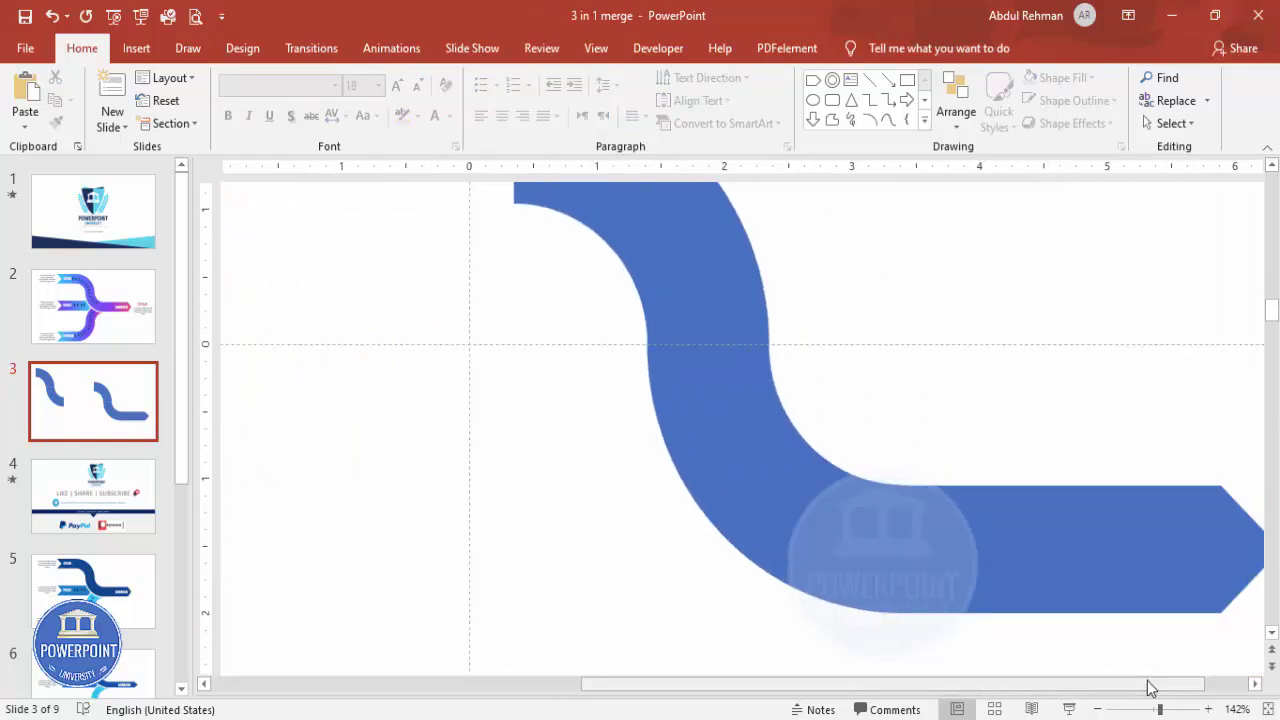
pyautogui.keyDown('ctrl'); pyautogui.scroll(5, 1150, 630); pyautogui.keyUp('ctrl')
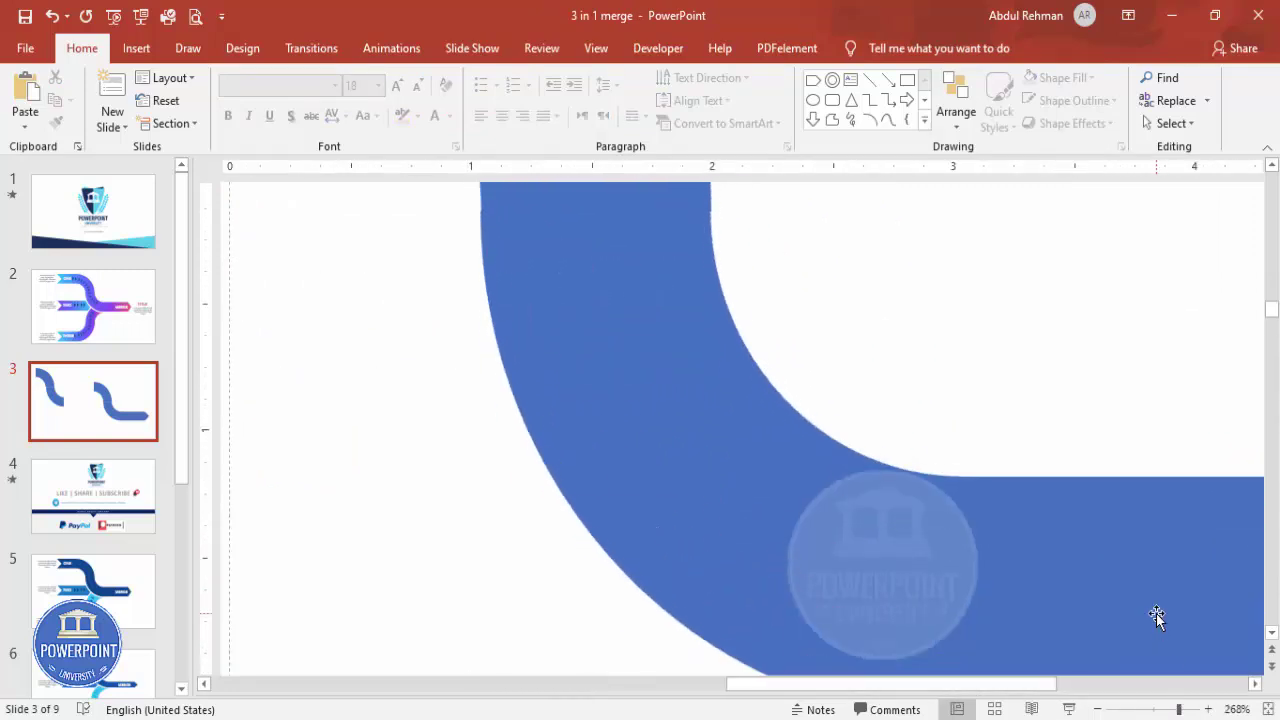
pyautogui.scroll(-1, 1148, 652)
pyautogui.moveTo(983, 688); pyautogui.dragTo(1060, 688)
pyautogui.moveTo(1178, 709); pyautogui.dragTo(1146, 710)
pyautogui.scroll(-2, 1065, 608)
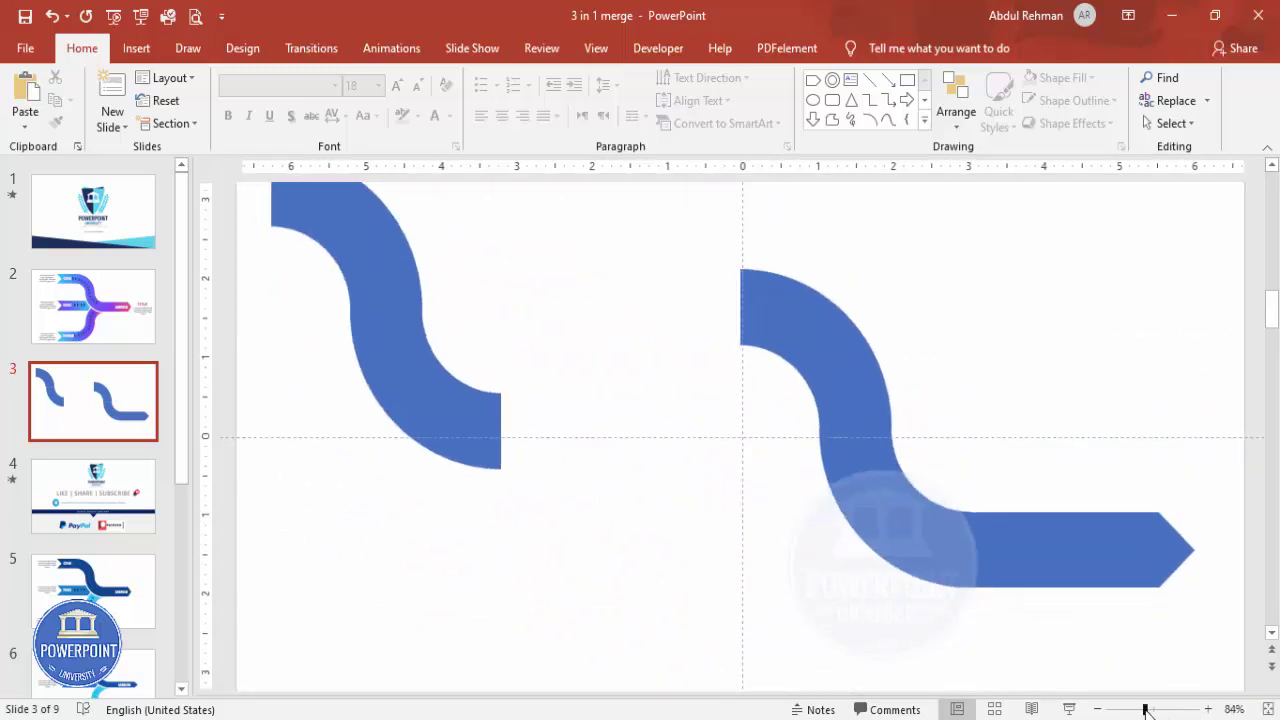
pyautogui.click(1268, 709)
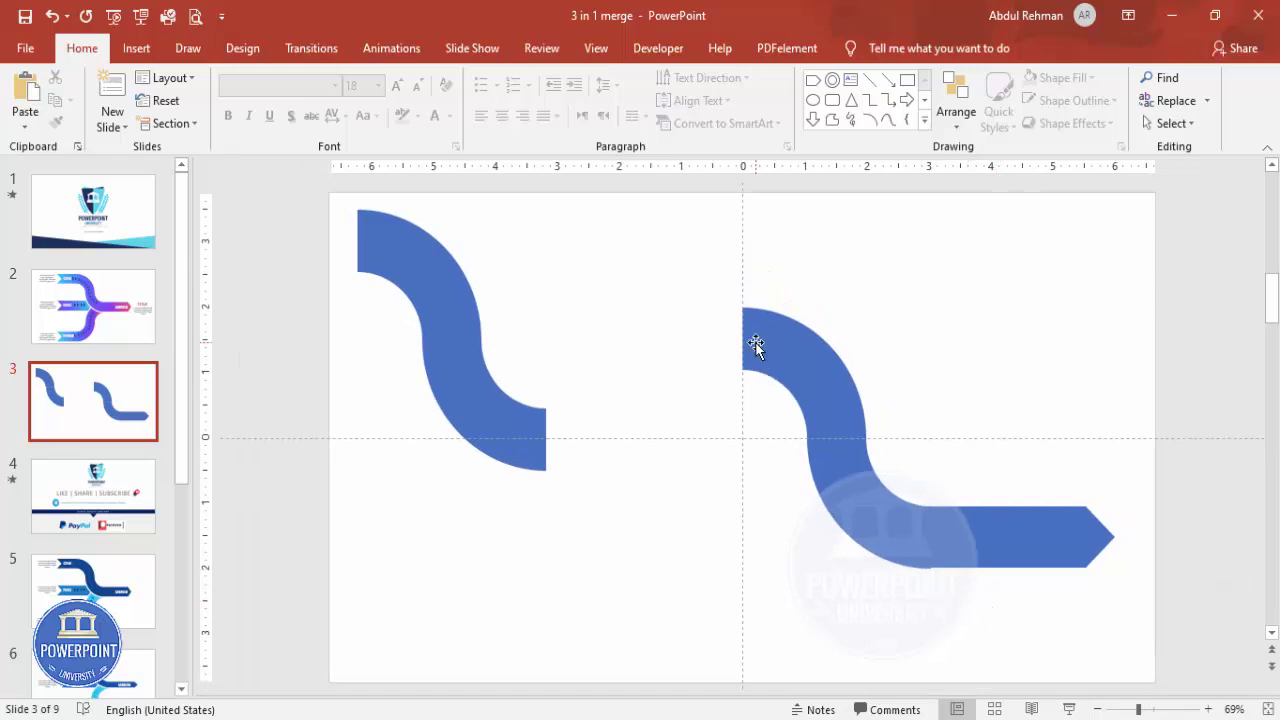
# - Draw a chevron arrow at the right curve's top end and remove its outline
pyautogui.click(127, 50)
pyautogui.click(296, 128)
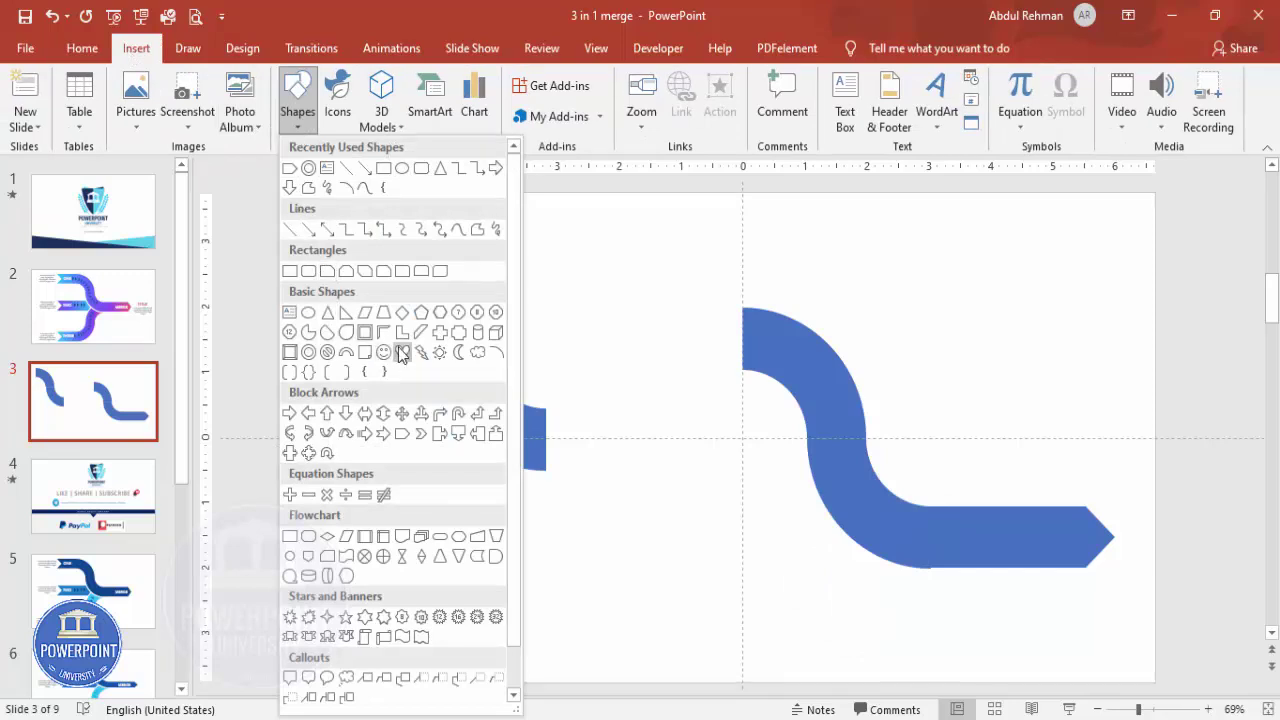
pyautogui.click(421, 437)
pyautogui.moveTo(620, 305)
pyautogui.mouseDown()
pyautogui.moveTo(700, 363)
pyautogui.moveTo(737, 377)
pyautogui.moveTo(774, 369)
pyautogui.mouseUp()
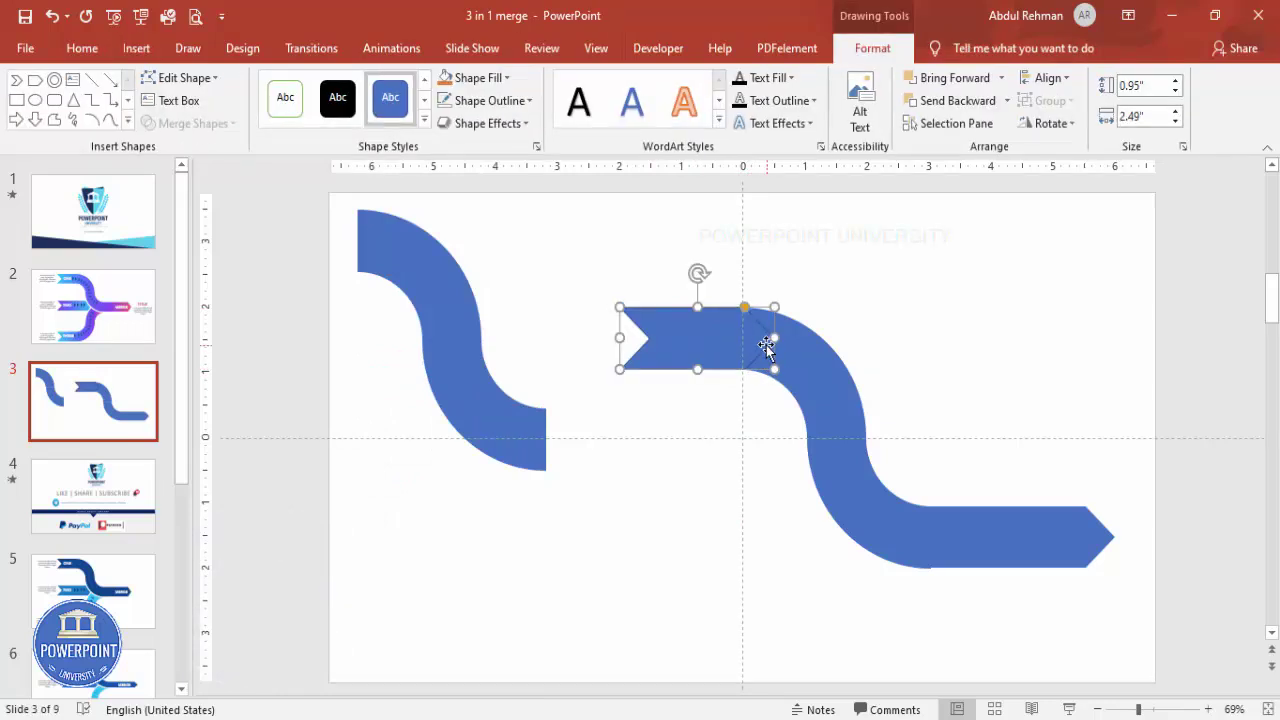
pyautogui.click(515, 103)
pyautogui.click(522, 316)
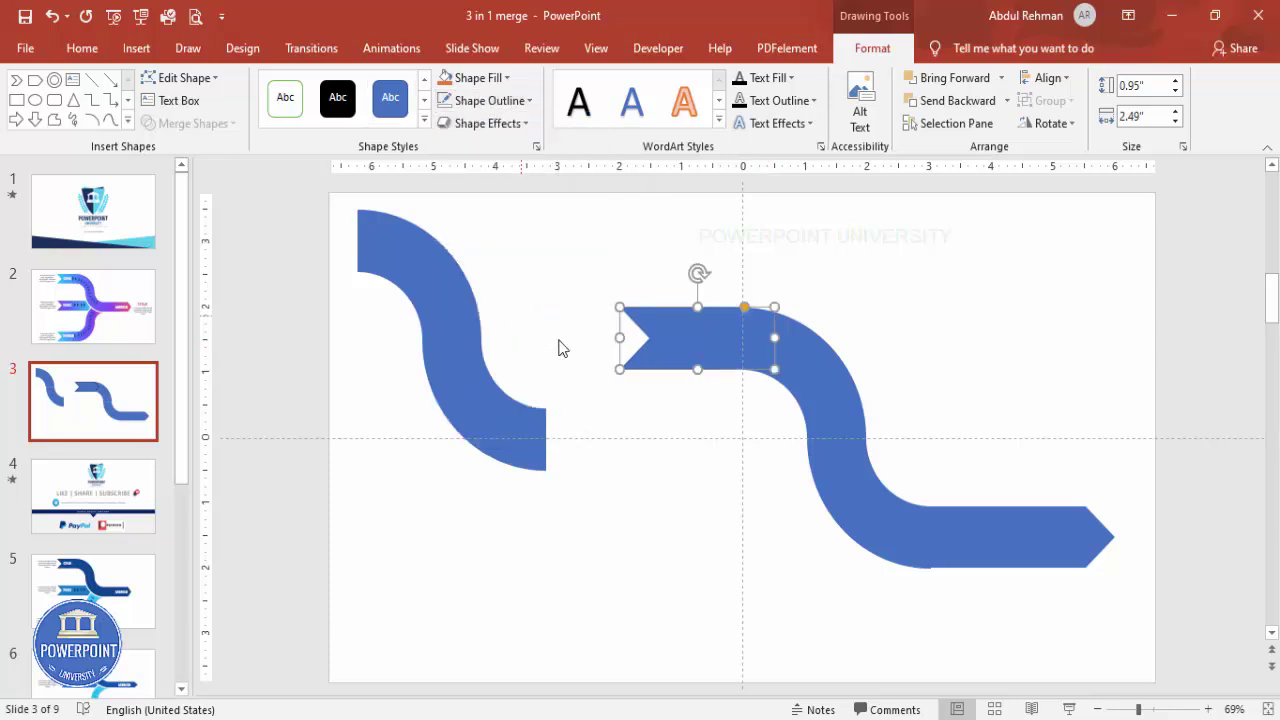
# - Stretch the chevron's bottom edge to match the arc's thickness at the join
pyautogui.click(1175, 709)
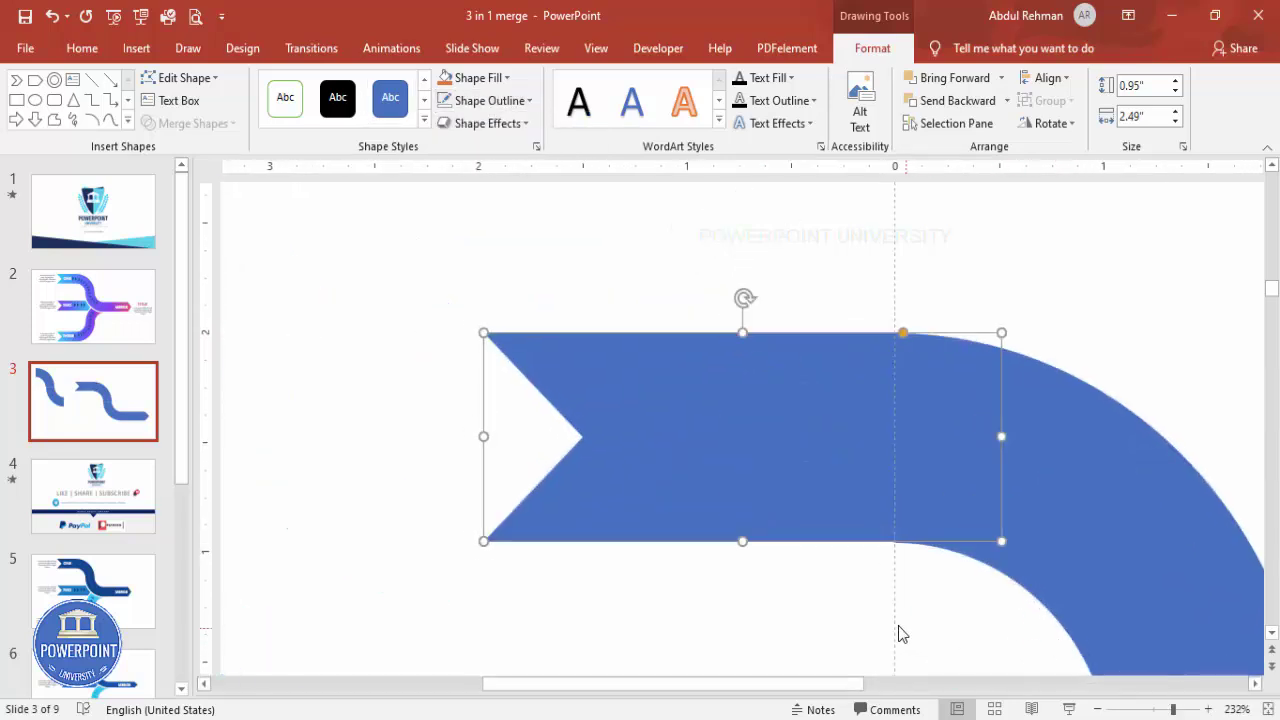
pyautogui.click(836, 632)
pyautogui.click(794, 514)
pyautogui.moveTo(743, 541); pyautogui.dragTo(754, 543)
pyautogui.click(803, 586)
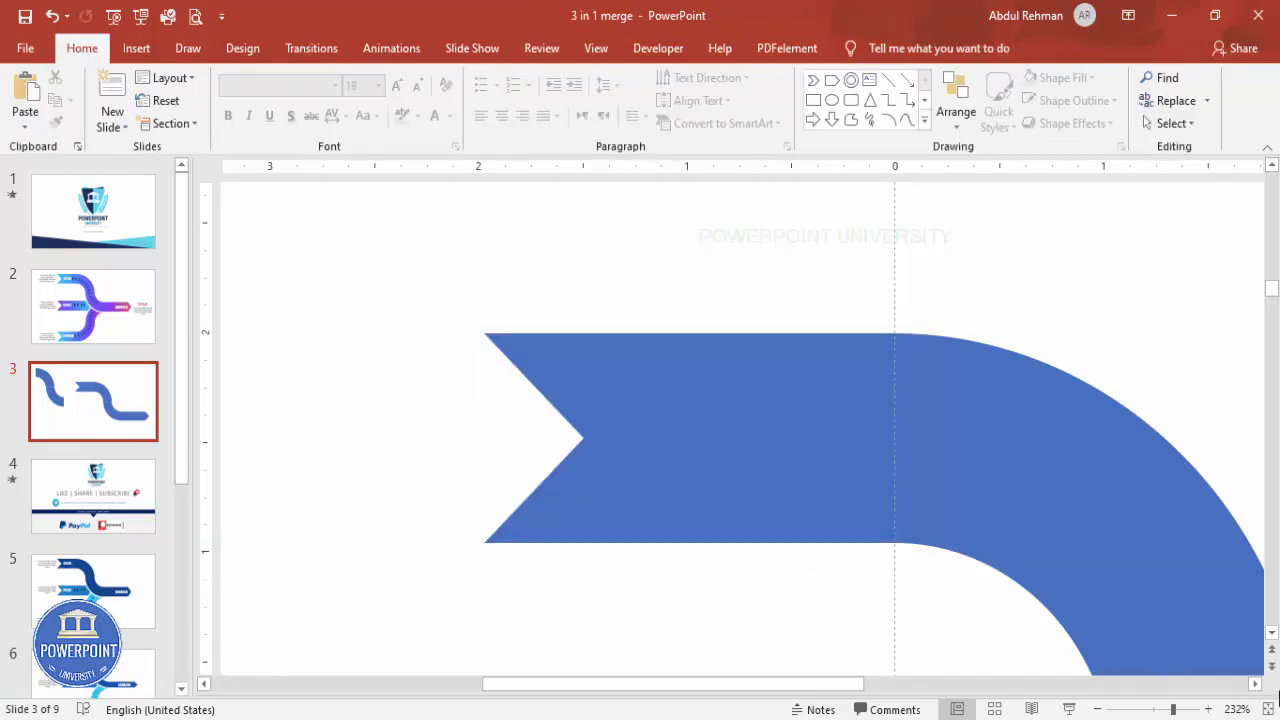
pyautogui.click(1268, 709)
pyautogui.click(696, 350)
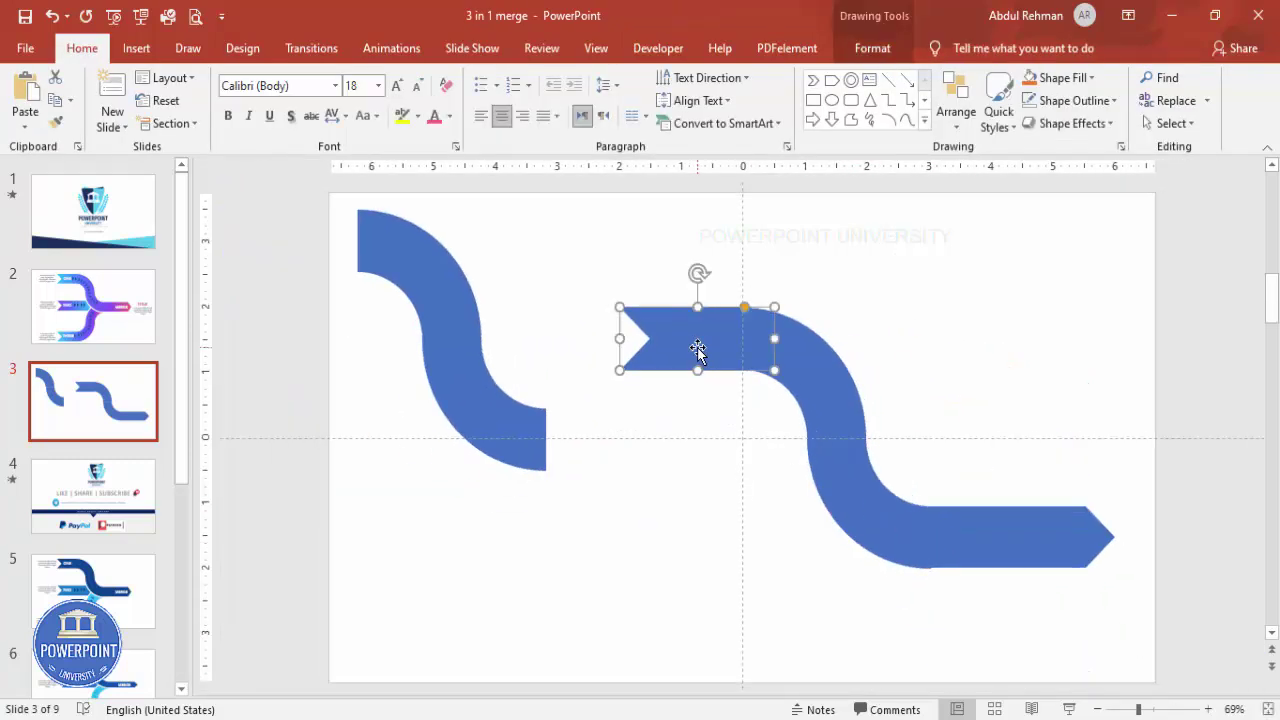
# - Delete the old left S-curve pieces
pyautogui.moveTo(697, 350); pyautogui.dragTo(321, 237)
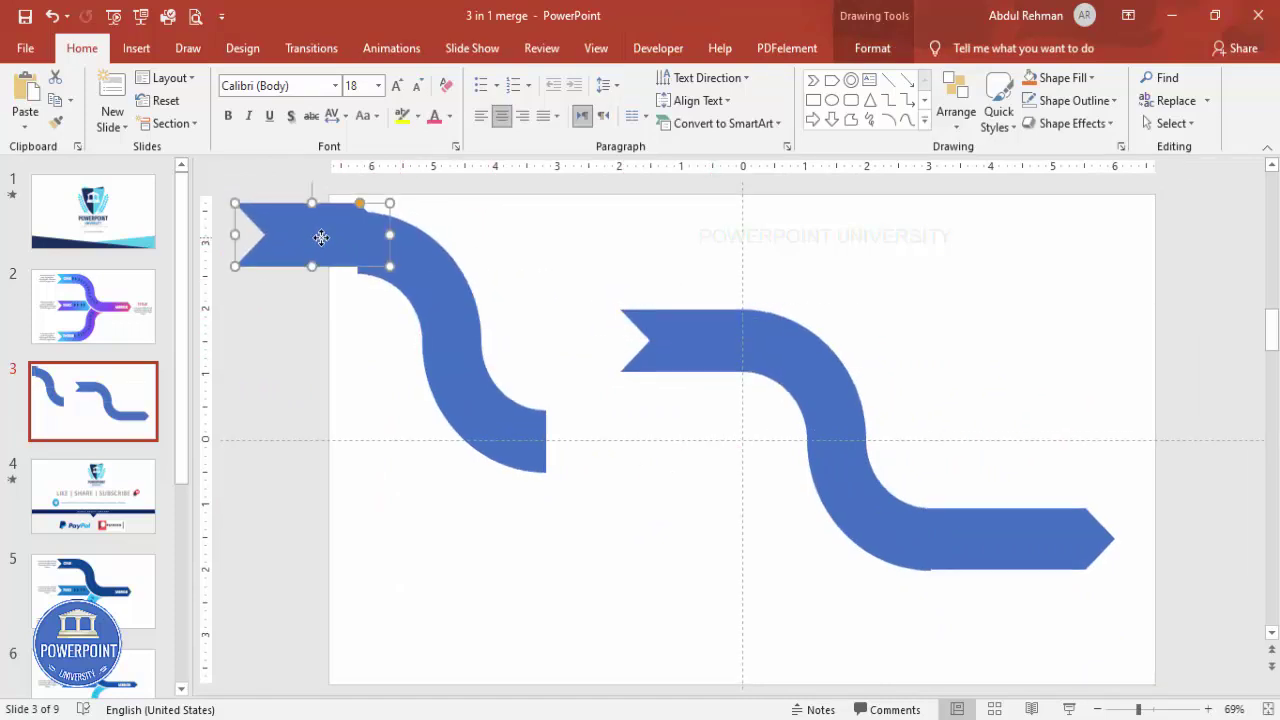
pyautogui.hotkey('ctrl', 'z')
pyautogui.click(363, 257)
pyautogui.keyDown('shift'); pyautogui.click(524, 440); pyautogui.keyUp('shift')
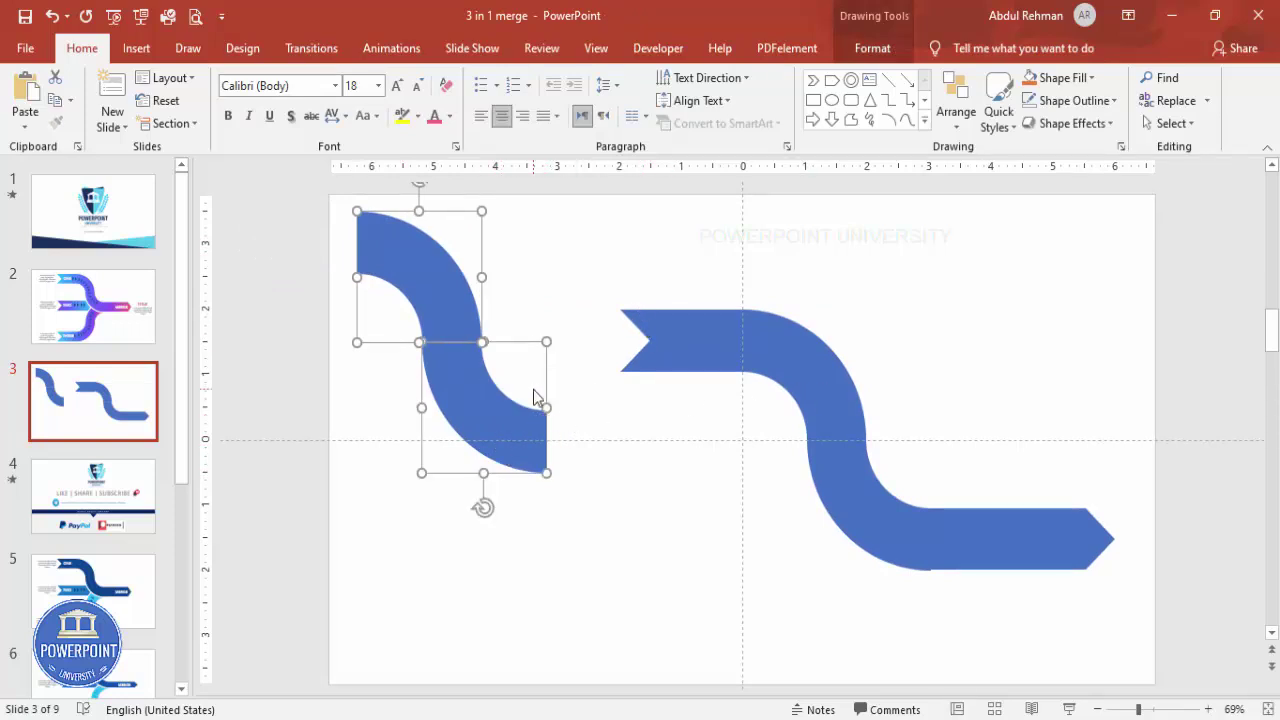
pyautogui.press('Delete')
# - Copy the chevron tail and both arcs of the right branch to the upper left
pyautogui.click(698, 340)
pyautogui.keyDown('shift'); pyautogui.click(802, 368); pyautogui.keyUp('shift')
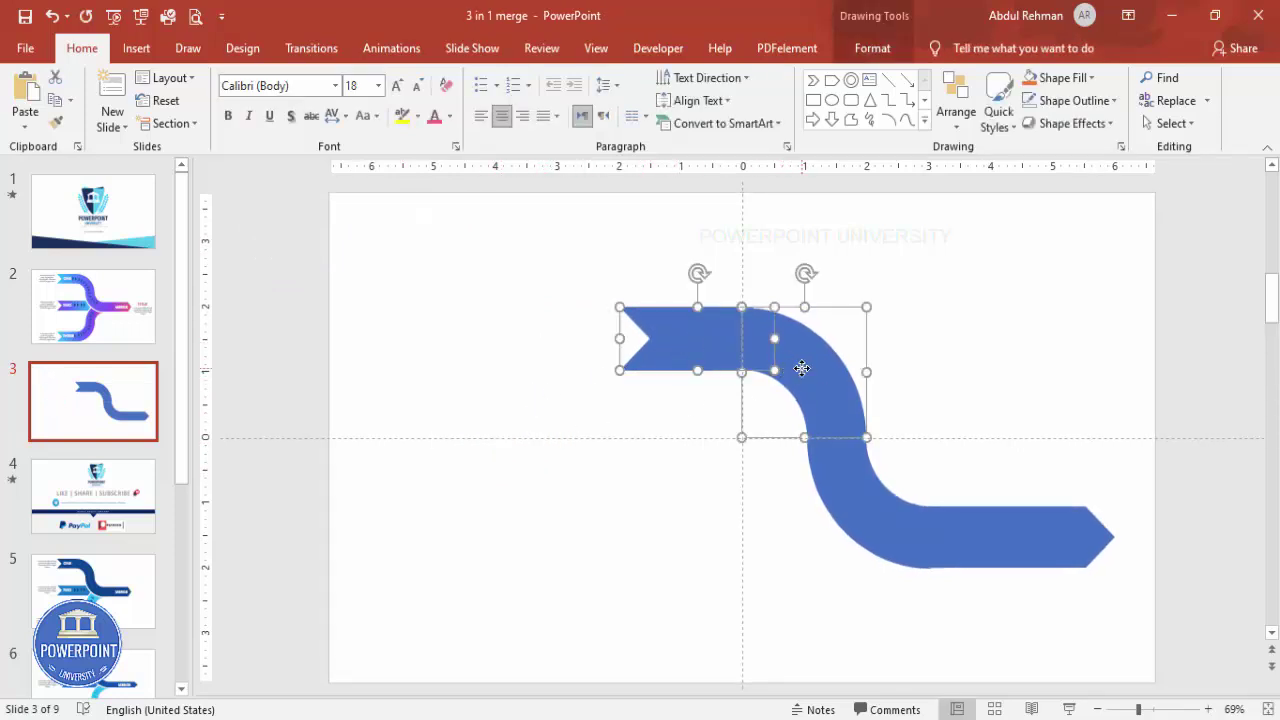
pyautogui.keyDown('shift'); pyautogui.click(864, 497); pyautogui.keyUp('shift')
pyautogui.press('Right')
pyautogui.press('Right')
pyautogui.press('Down')
pyautogui.press('Down')
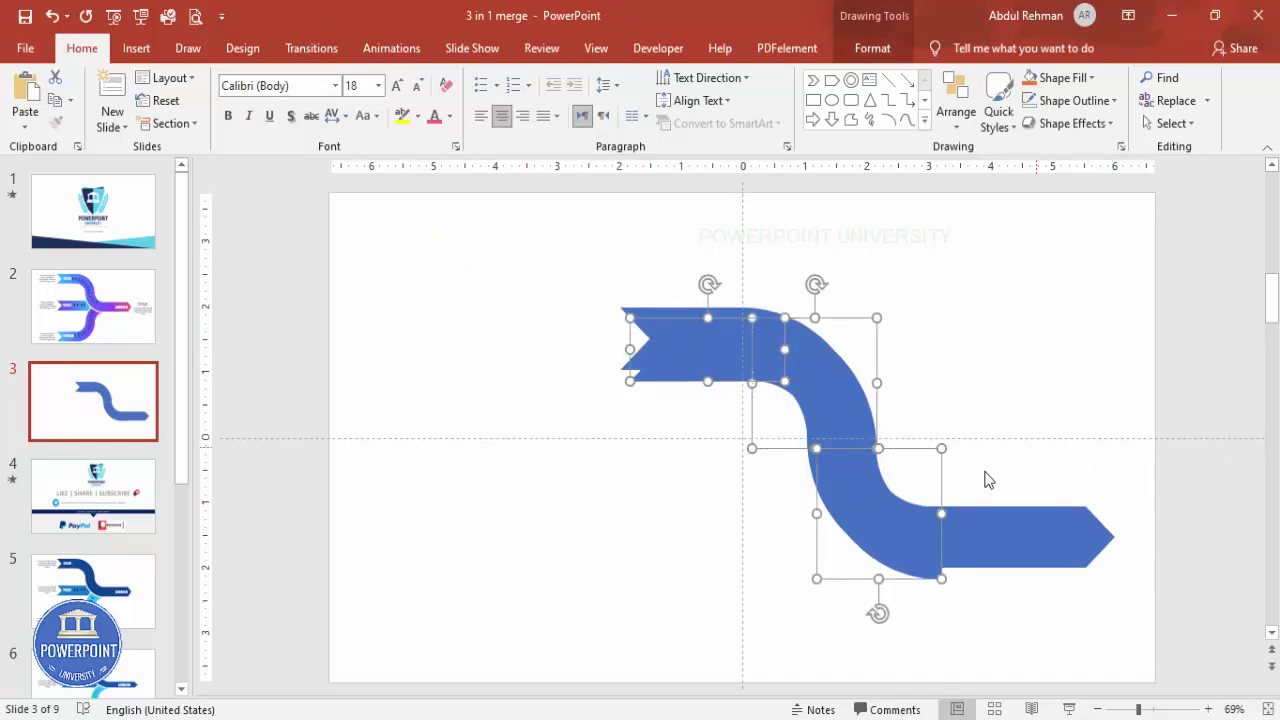
pyautogui.moveTo(855, 493); pyautogui.dragTo(485, 408)
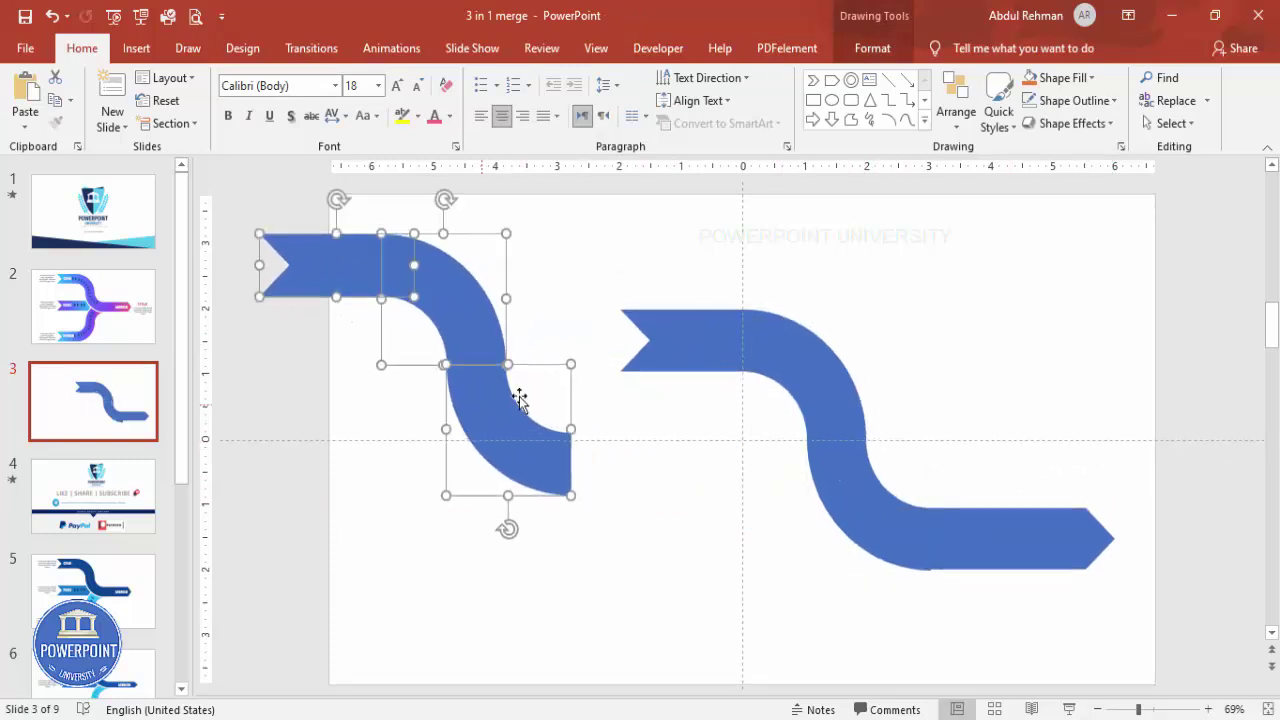
pyautogui.click(558, 335)
# - Union all right-branch pieces into one 4" × 7.99" shape and move it up-left
pyautogui.moveTo(601, 251)
pyautogui.mouseDown()
pyautogui.moveTo(969, 535)
pyautogui.moveTo(1192, 652)
pyautogui.mouseUp()
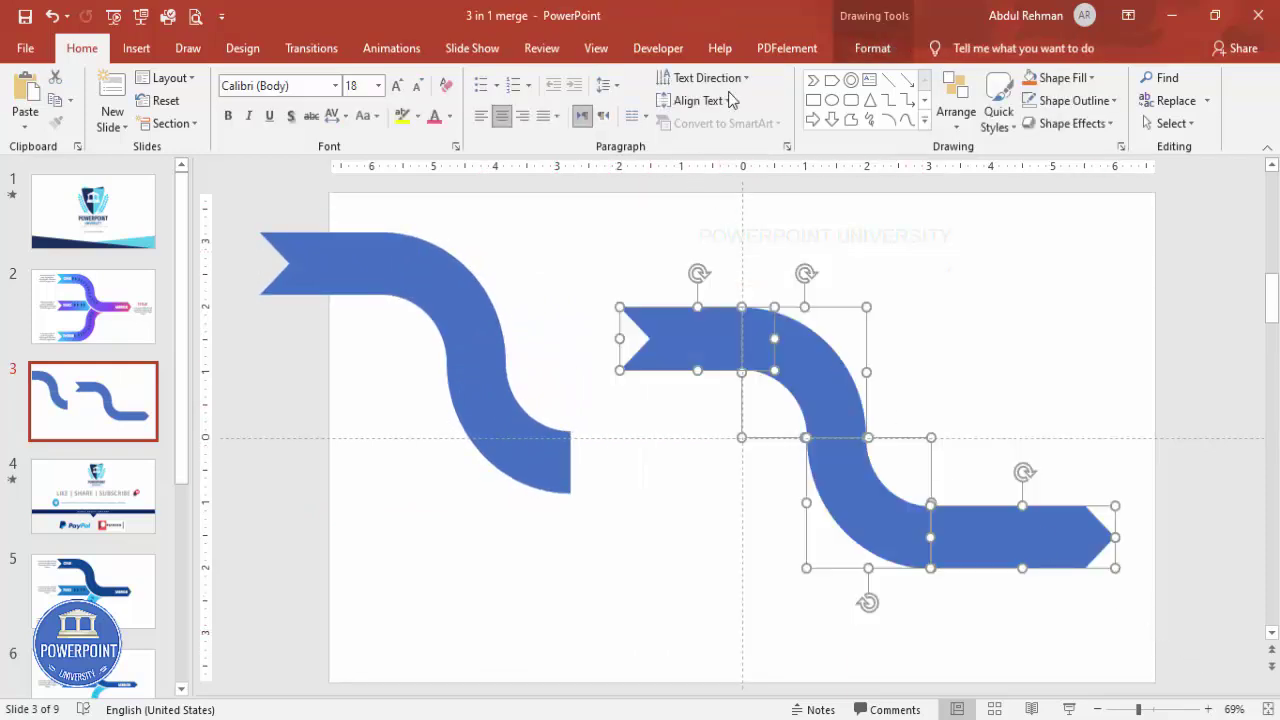
pyautogui.click(870, 50)
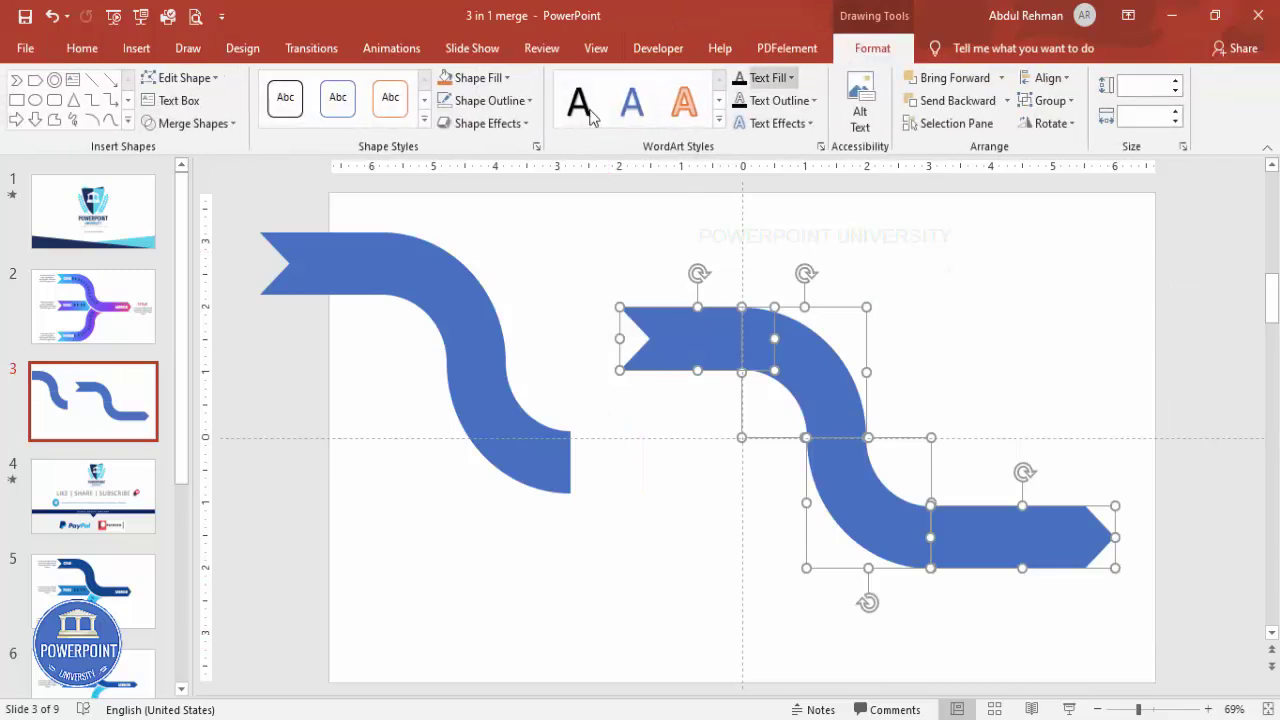
pyautogui.click(190, 123)
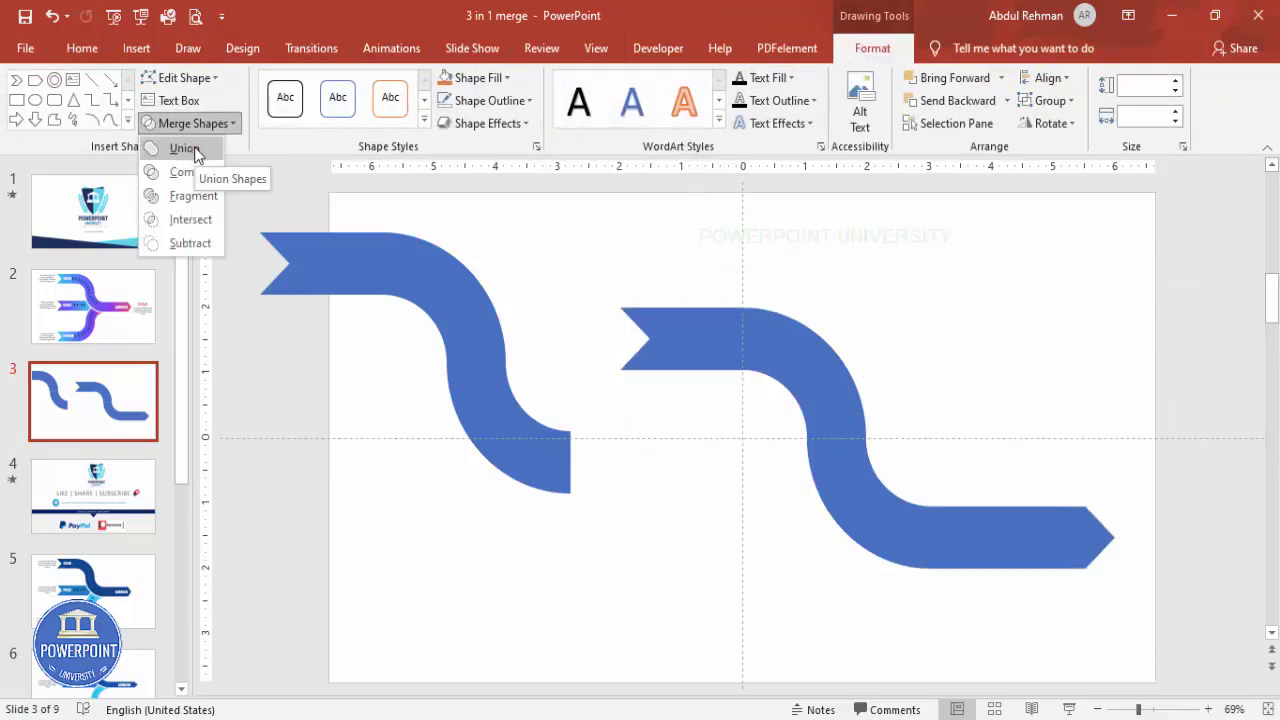
pyautogui.click(195, 154)
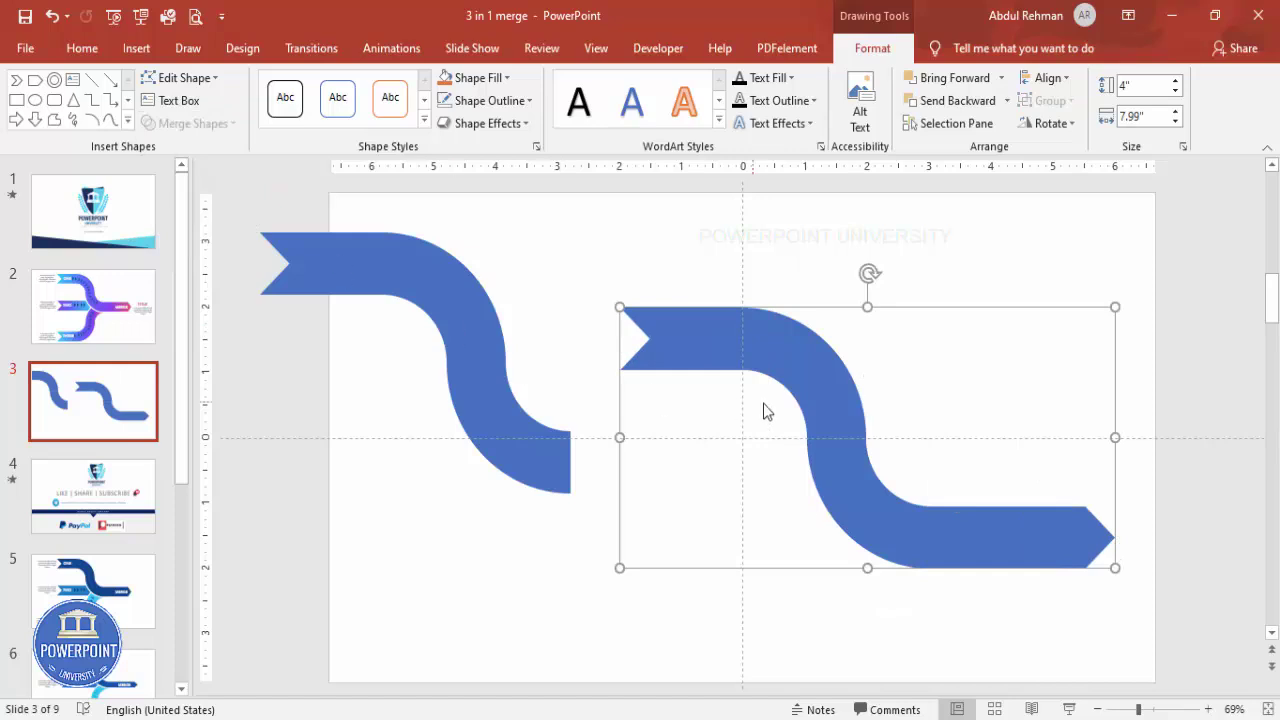
pyautogui.moveTo(802, 366); pyautogui.dragTo(742, 308)
pyautogui.rightClick(742, 308)
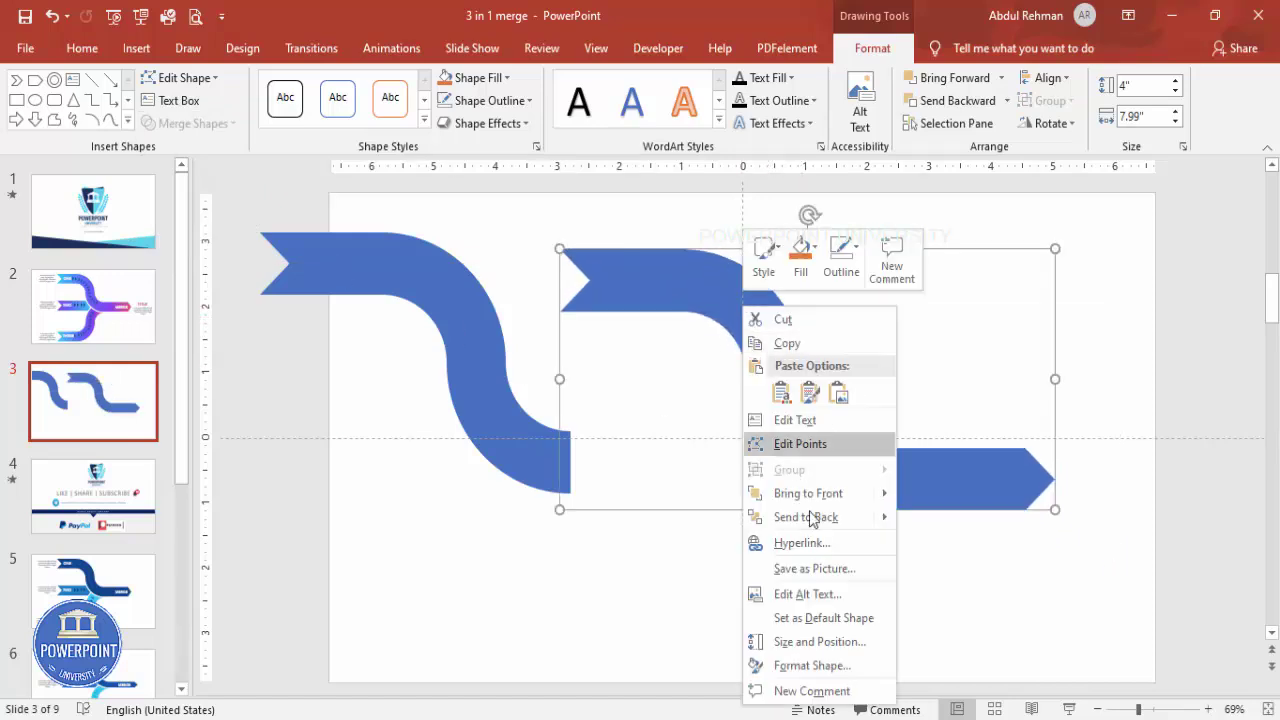
# - Give the right arrow a solid white outline 4.25 pt wide
pyautogui.click(900, 667)
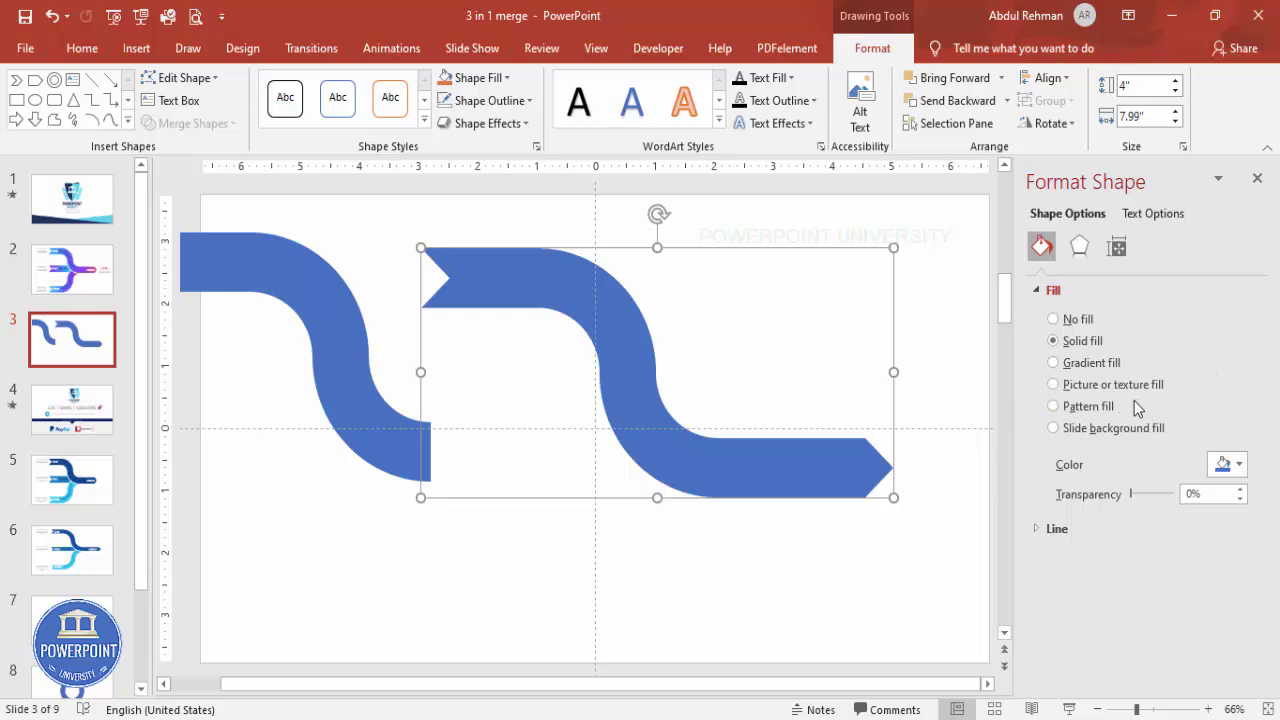
pyautogui.click(1050, 528)
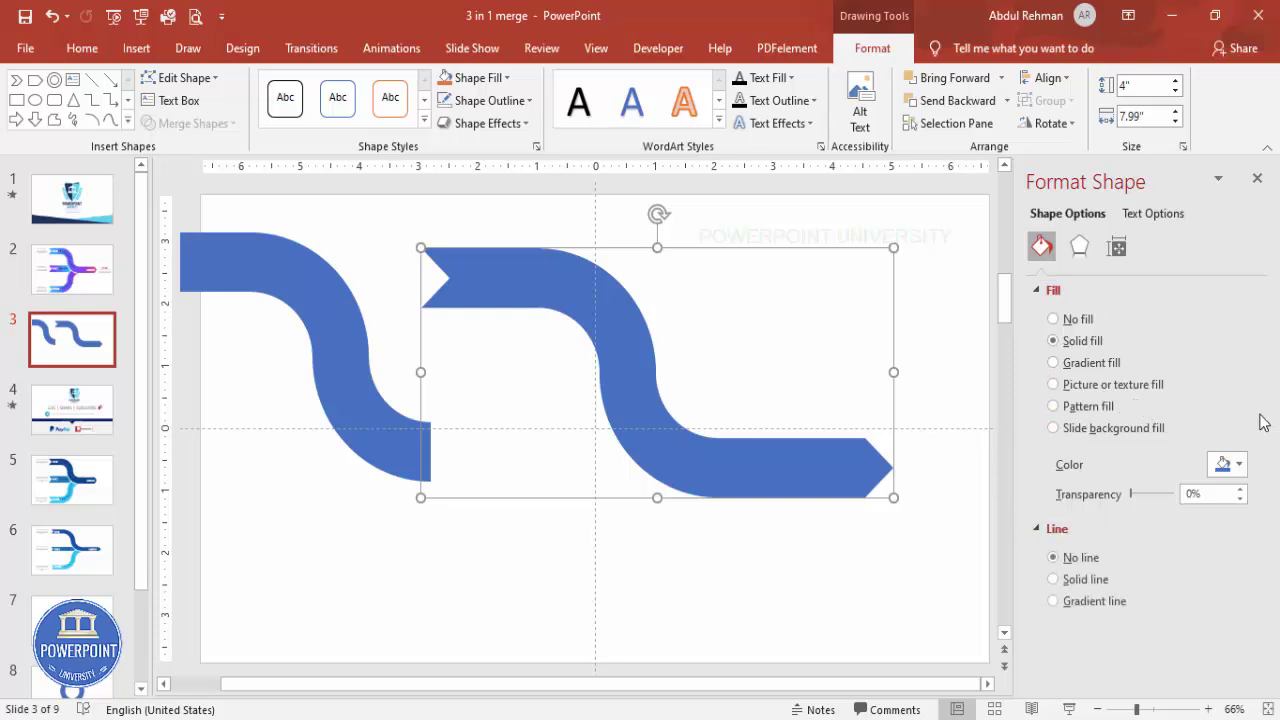
pyautogui.click(1099, 581)
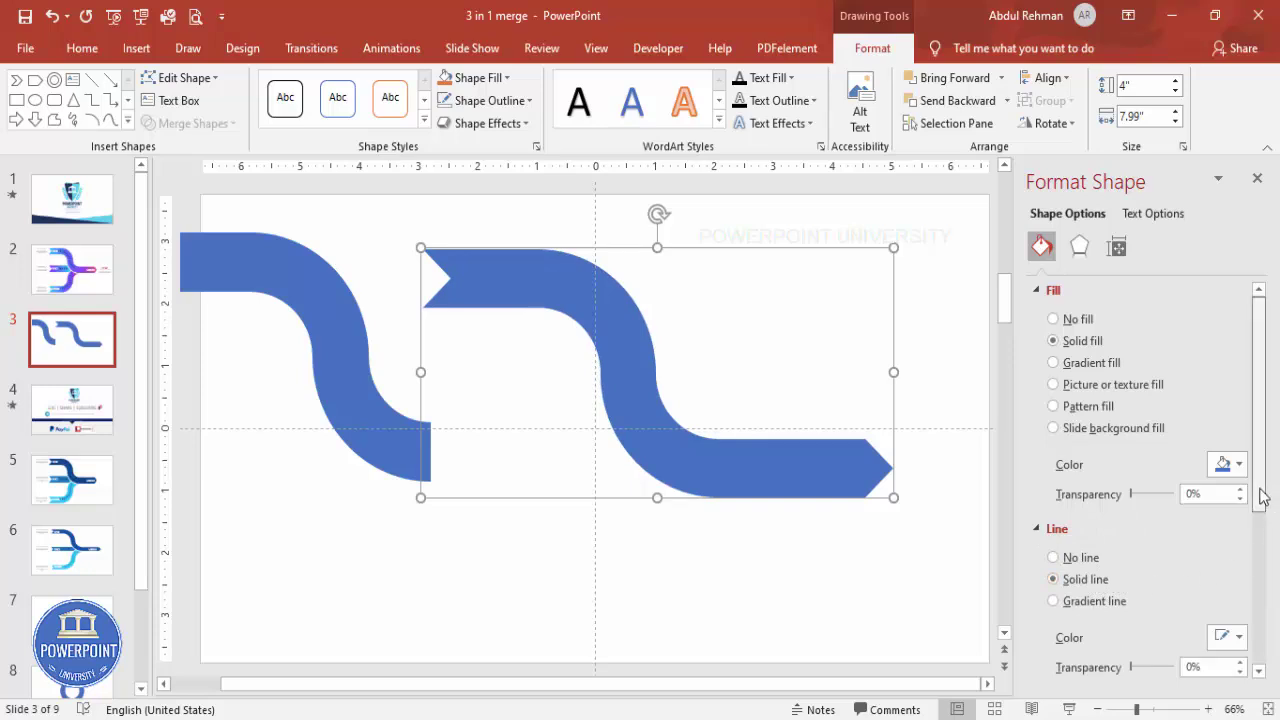
pyautogui.scroll(-2, 1272, 540)
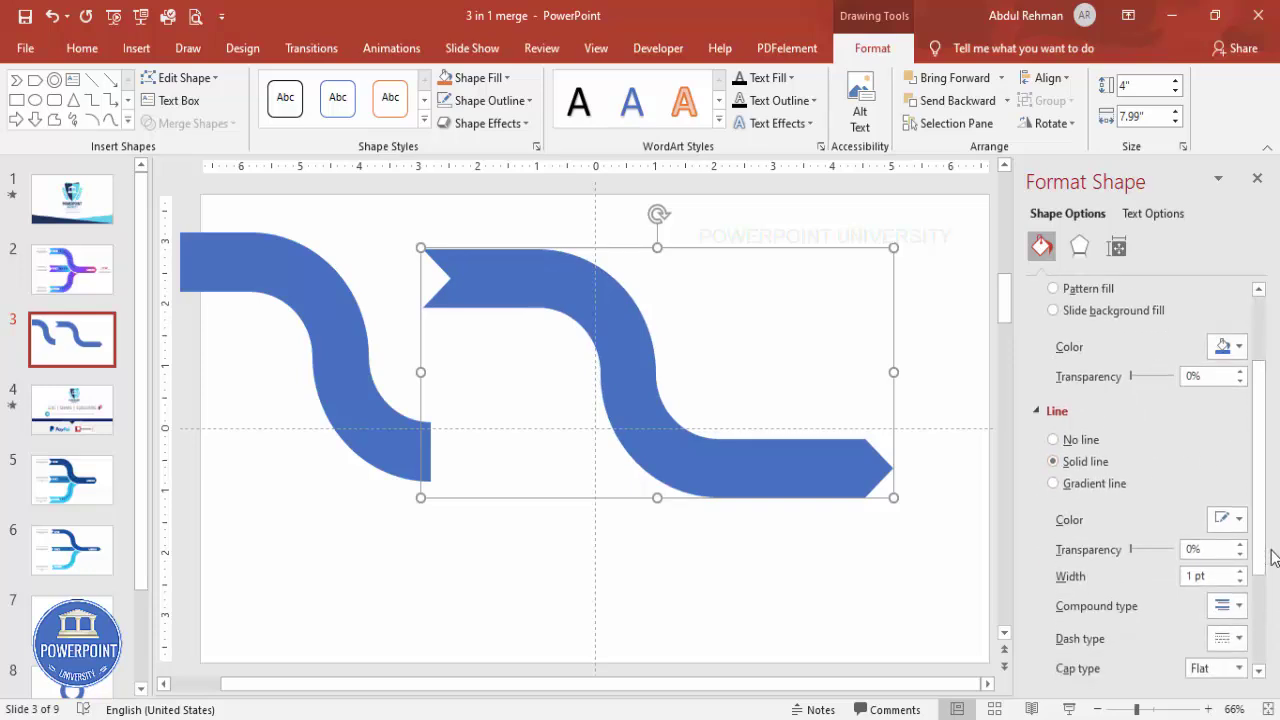
pyautogui.click(1227, 518)
pyautogui.click(1120, 308)
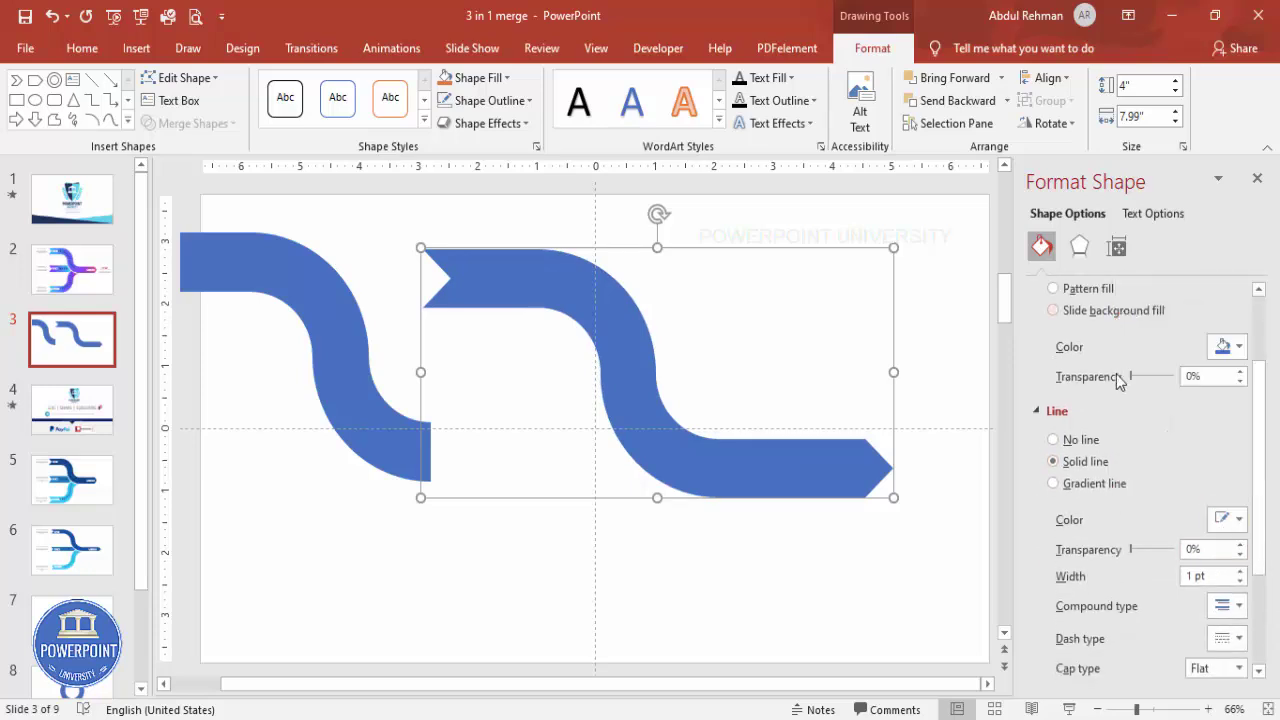
pyautogui.click(1241, 572)
pyautogui.click(1241, 572)
pyautogui.click(1241, 572)
pyautogui.click(1241, 573)
pyautogui.click(1241, 573)
pyautogui.click(1241, 573)
pyautogui.click(1241, 572)
pyautogui.click(1241, 572)
pyautogui.click(1241, 572)
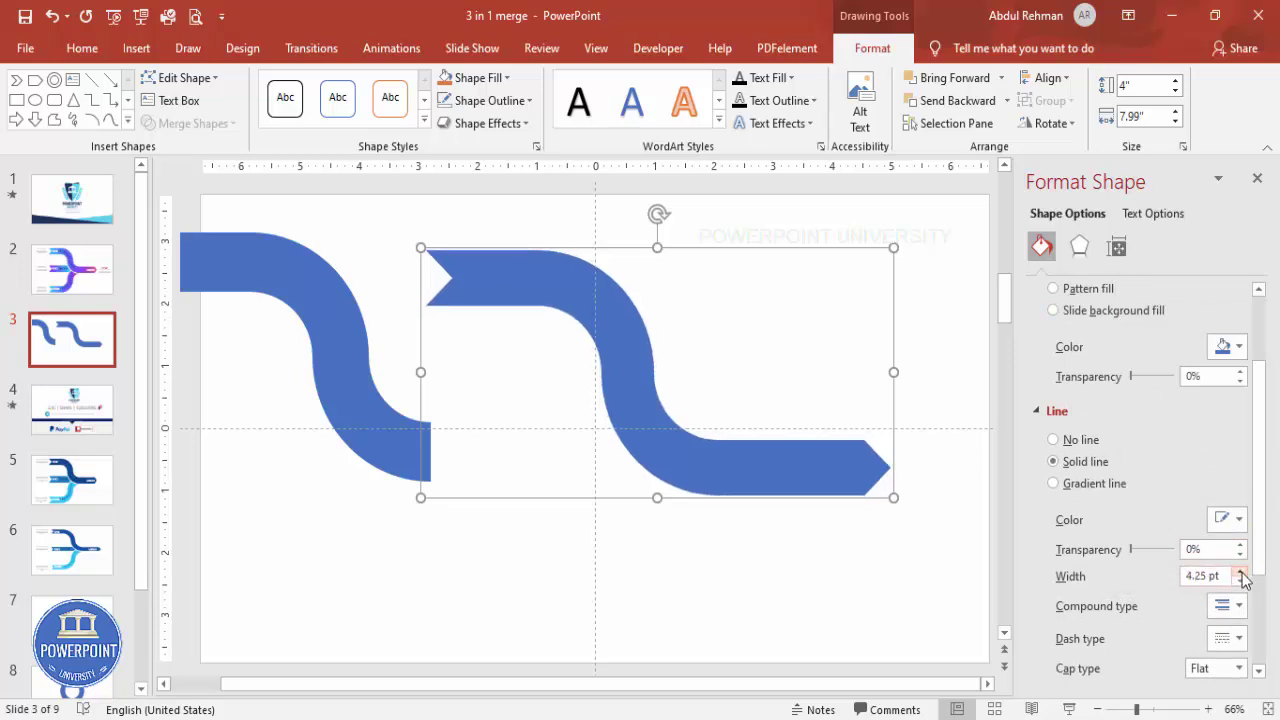
# - Apply the Offset: Center shadow preset and nudge the arrow slightly up and left
pyautogui.click(1079, 247)
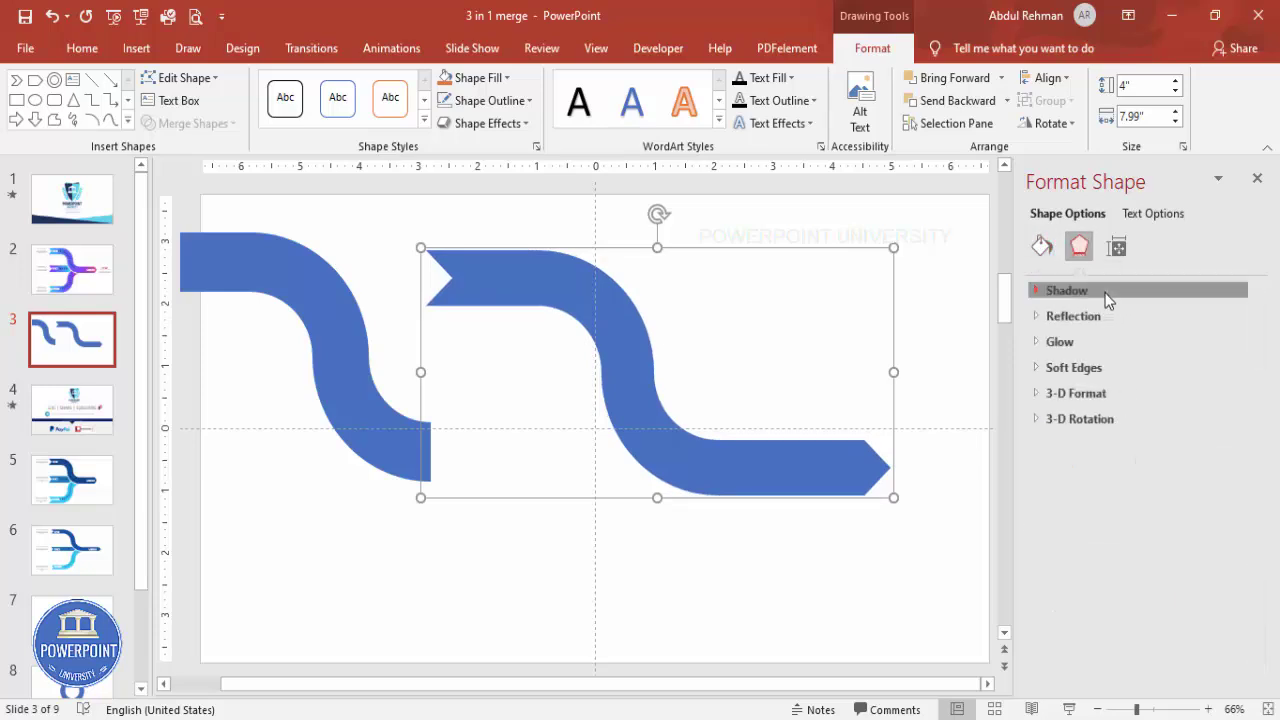
pyautogui.click(1112, 294)
pyautogui.click(1227, 317)
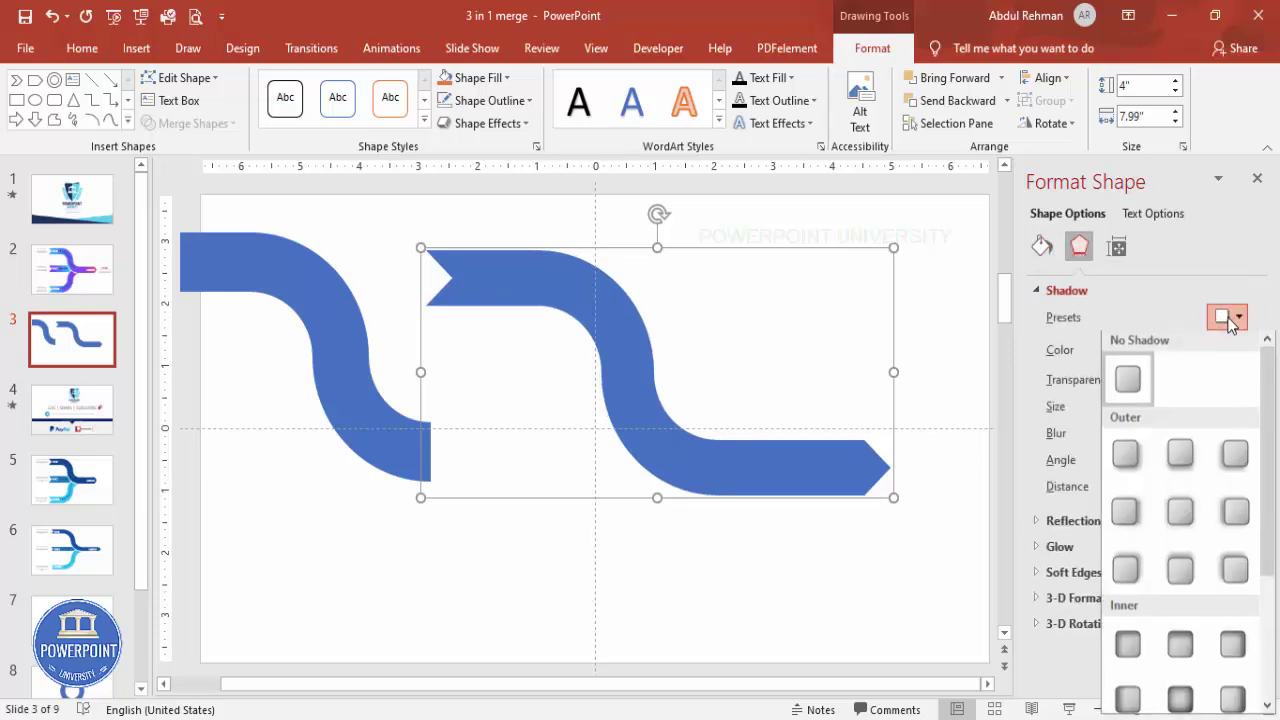
pyautogui.click(1181, 513)
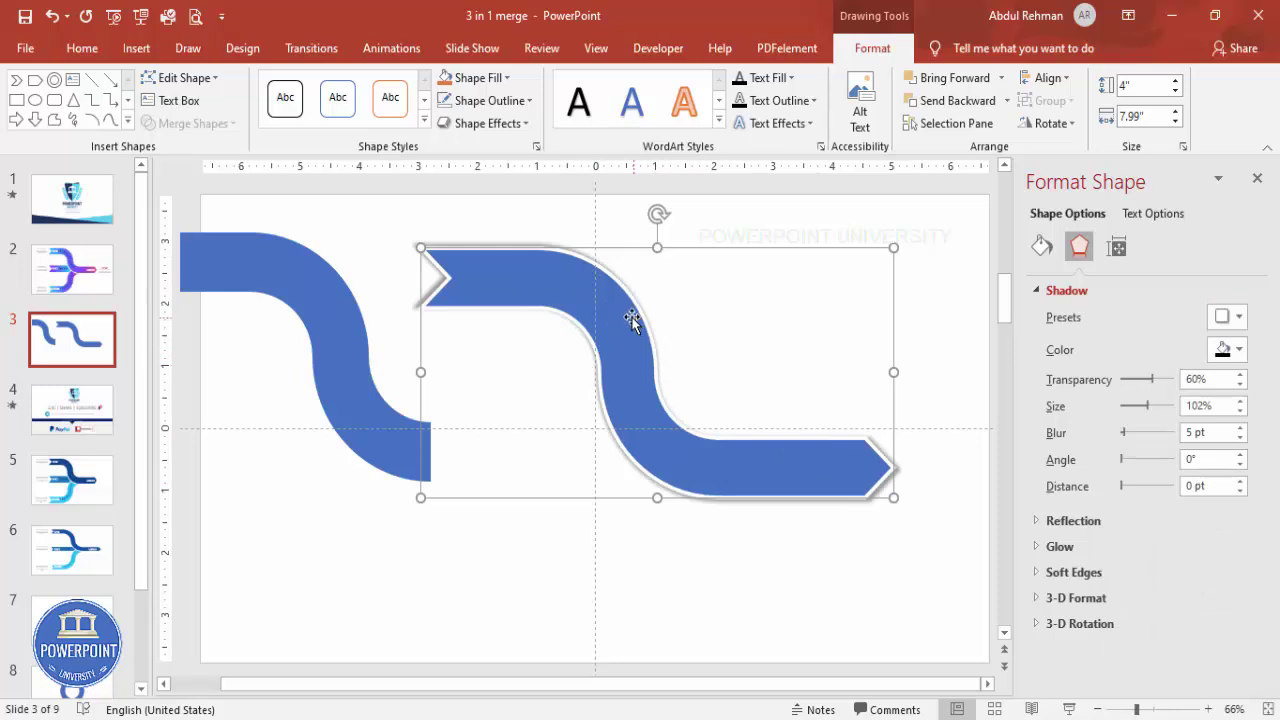
pyautogui.click(776, 540)
pyautogui.moveTo(766, 474); pyautogui.dragTo(790, 460)
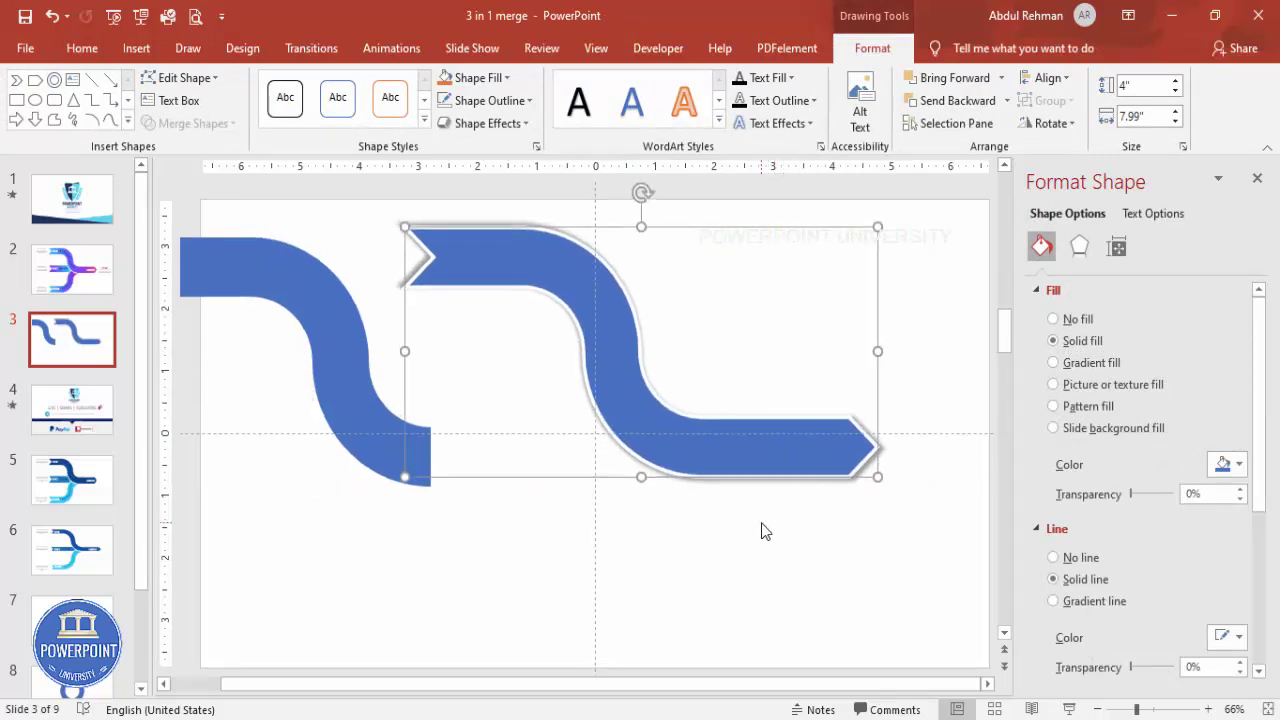
# - Union the left chevron, curved and bottom pieces into one shape
pyautogui.click(511, 640)
pyautogui.moveTo(523, 690); pyautogui.dragTo(349, 689)
pyautogui.click(257, 253)
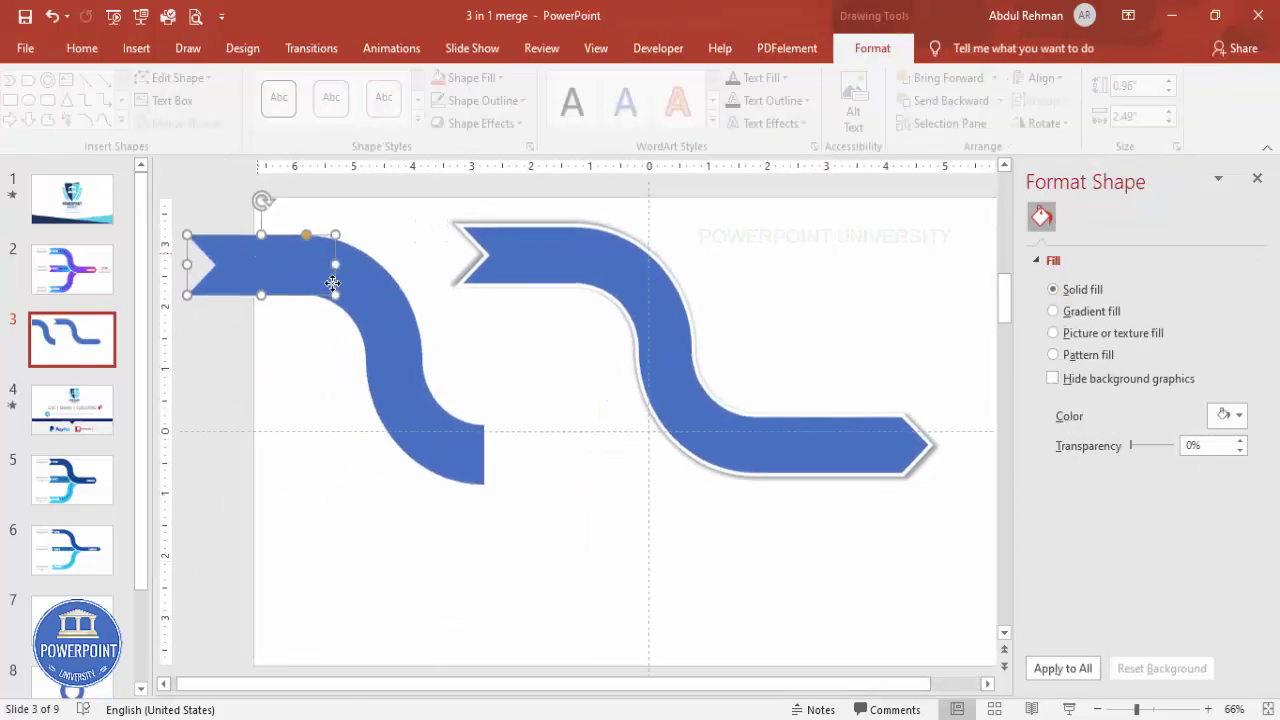
pyautogui.keyDown('shift'); pyautogui.click(384, 310); pyautogui.keyUp('shift')
pyautogui.keyDown('shift'); pyautogui.click(436, 432); pyautogui.keyUp('shift')
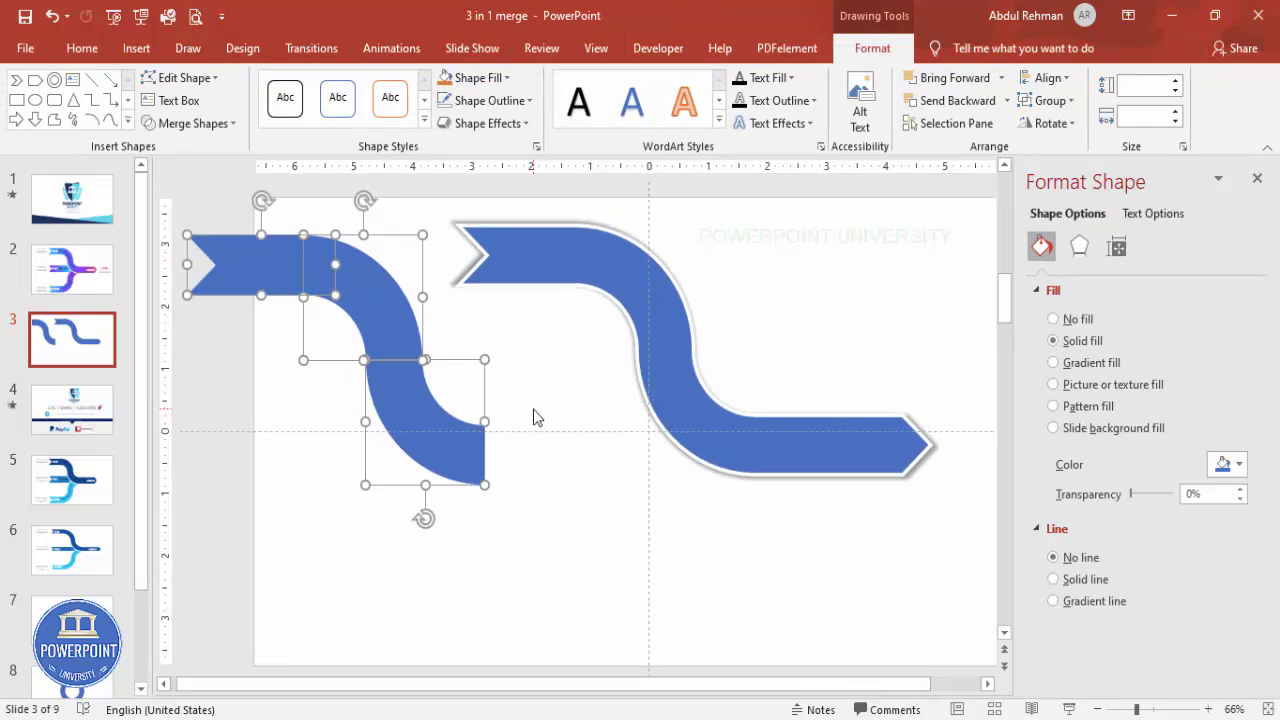
pyautogui.click(205, 125)
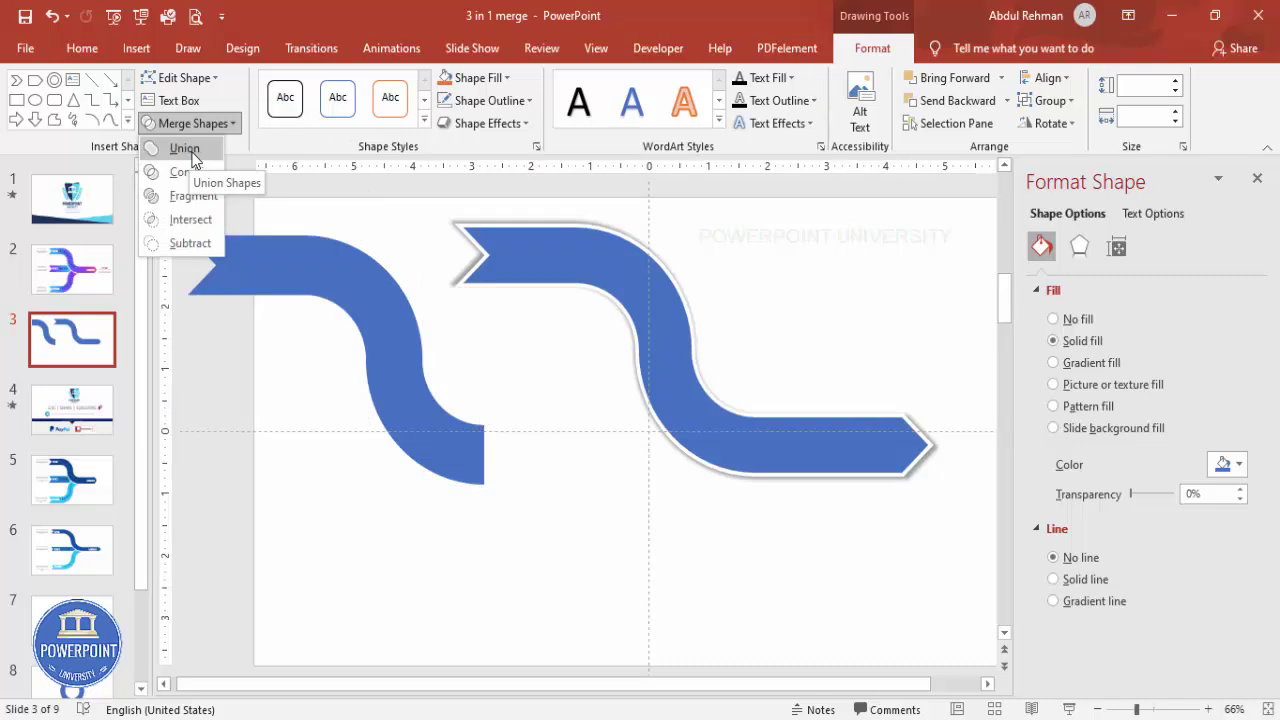
pyautogui.press('Escape')
# - Copy the right arrow's white outline and shadow onto the left shape with Format Painter
pyautogui.click(544, 249)
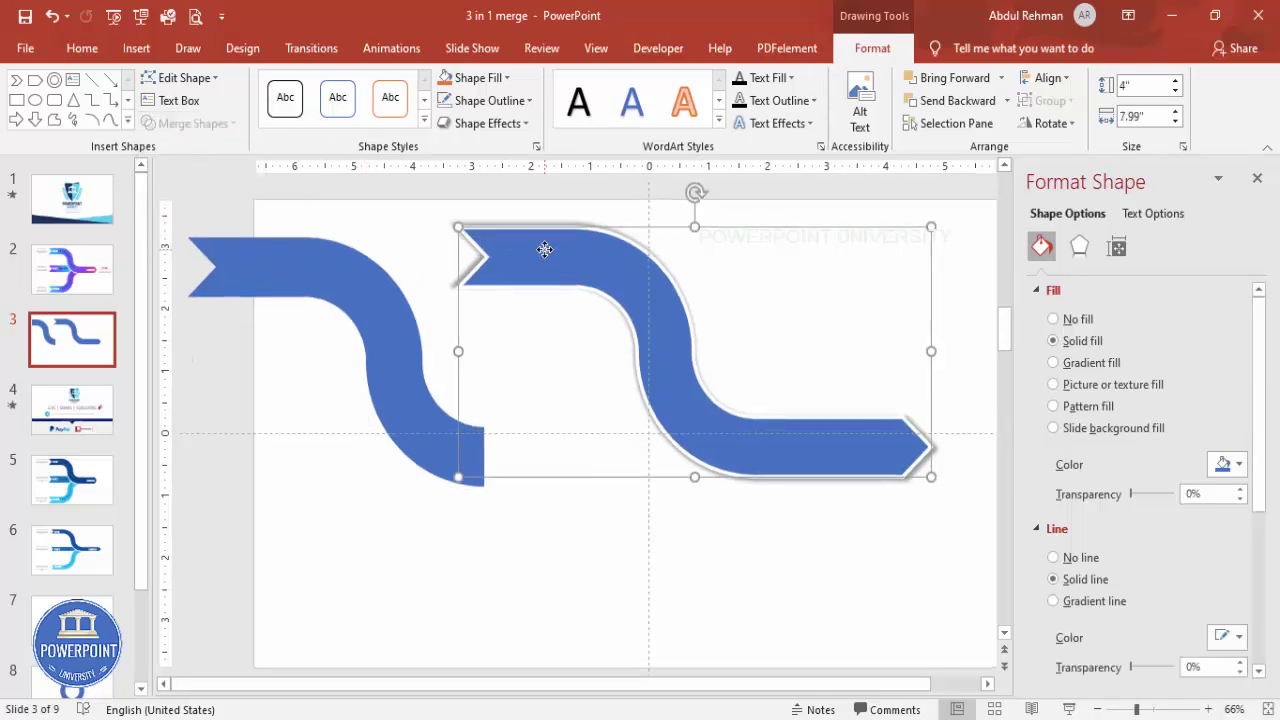
pyautogui.click(86, 49)
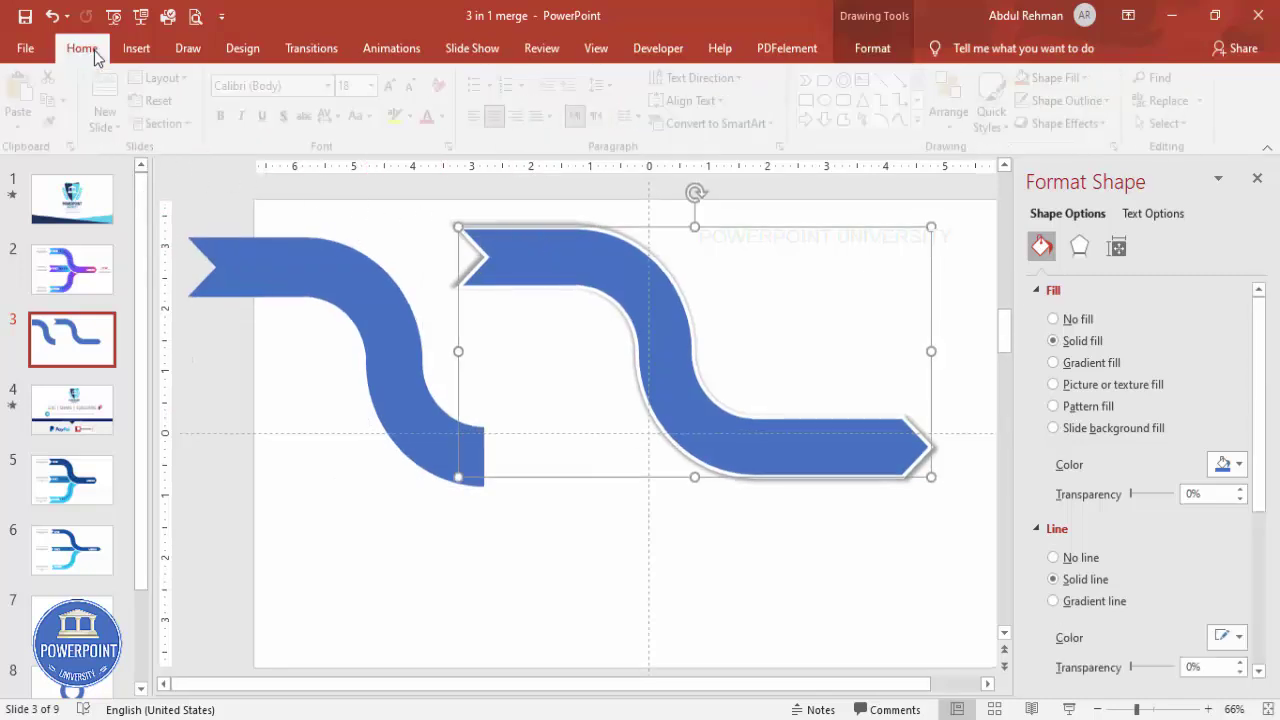
pyautogui.click(56, 121)
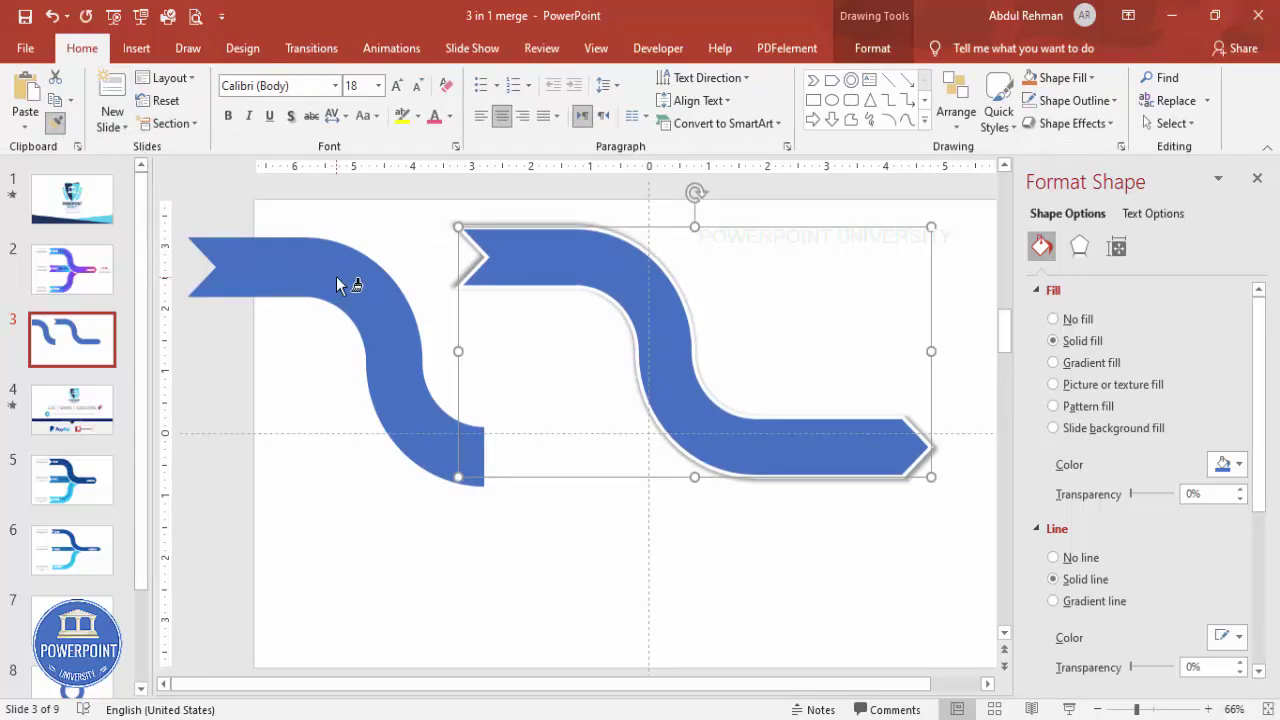
pyautogui.click(338, 282)
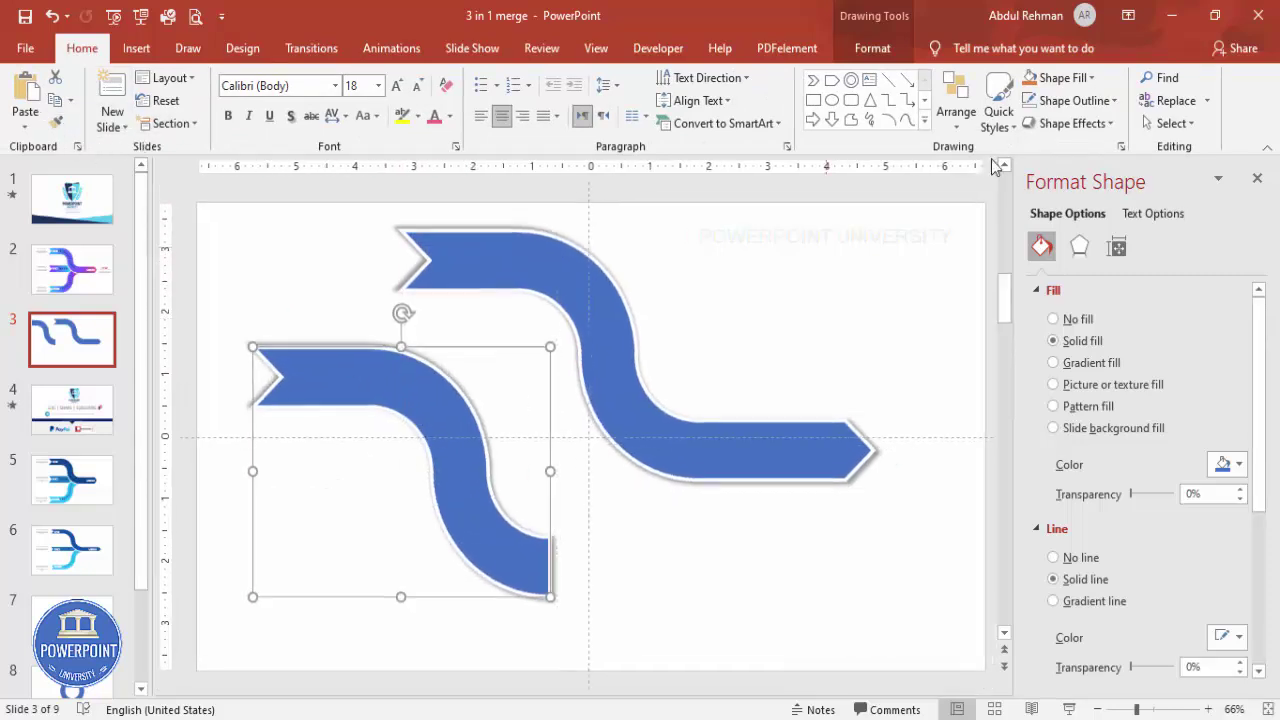
# - Flip the left arrow vertically, move it under the upper arrow and send it to back
pyautogui.click(872, 48)
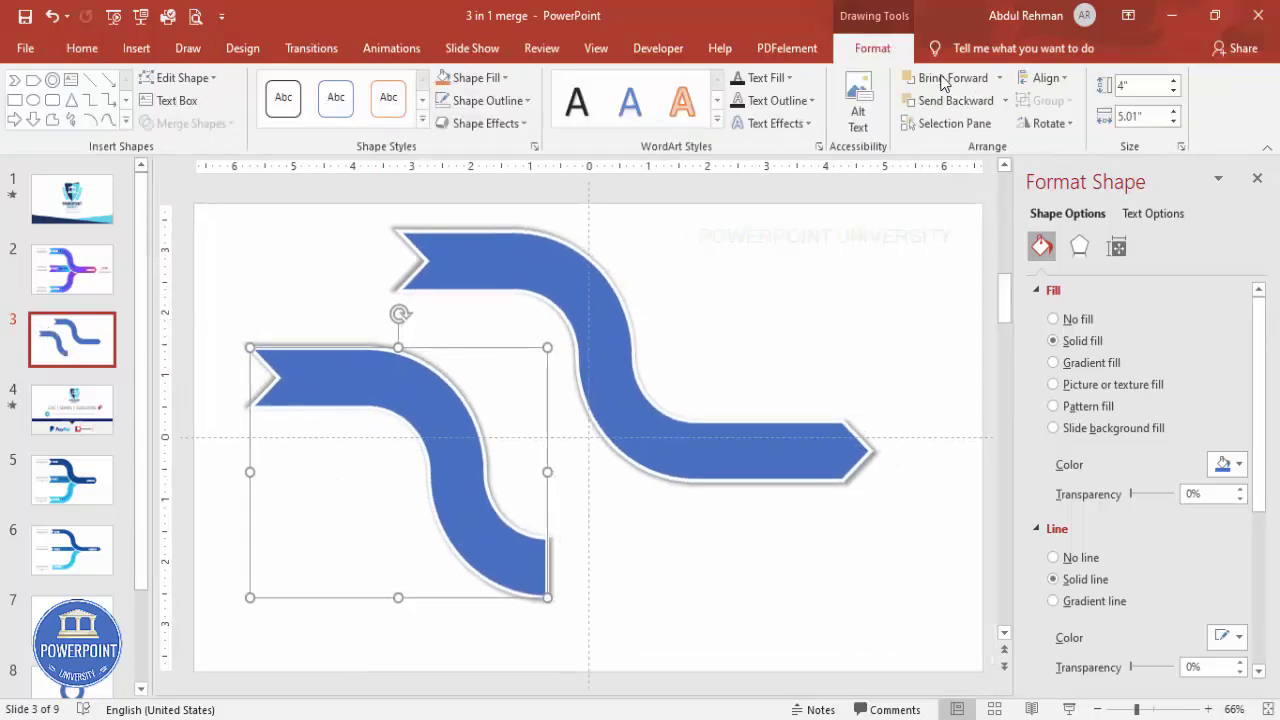
pyautogui.click(1050, 123)
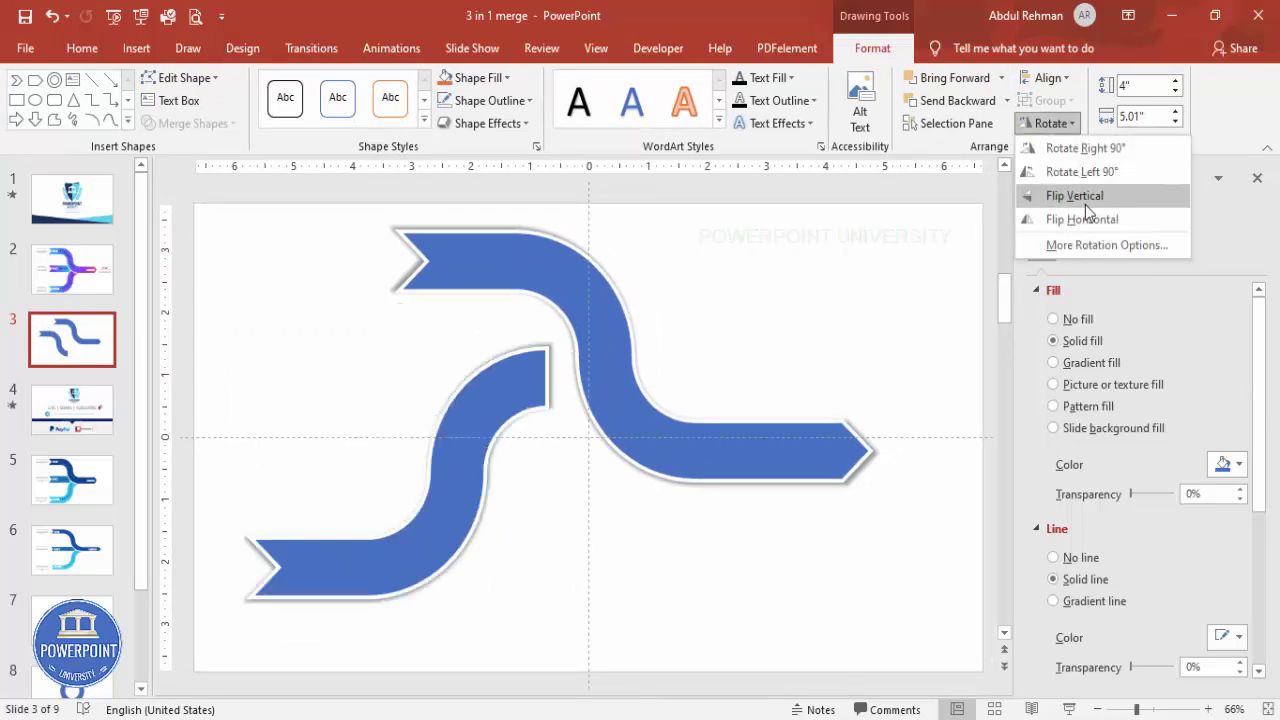
pyautogui.click(1078, 200)
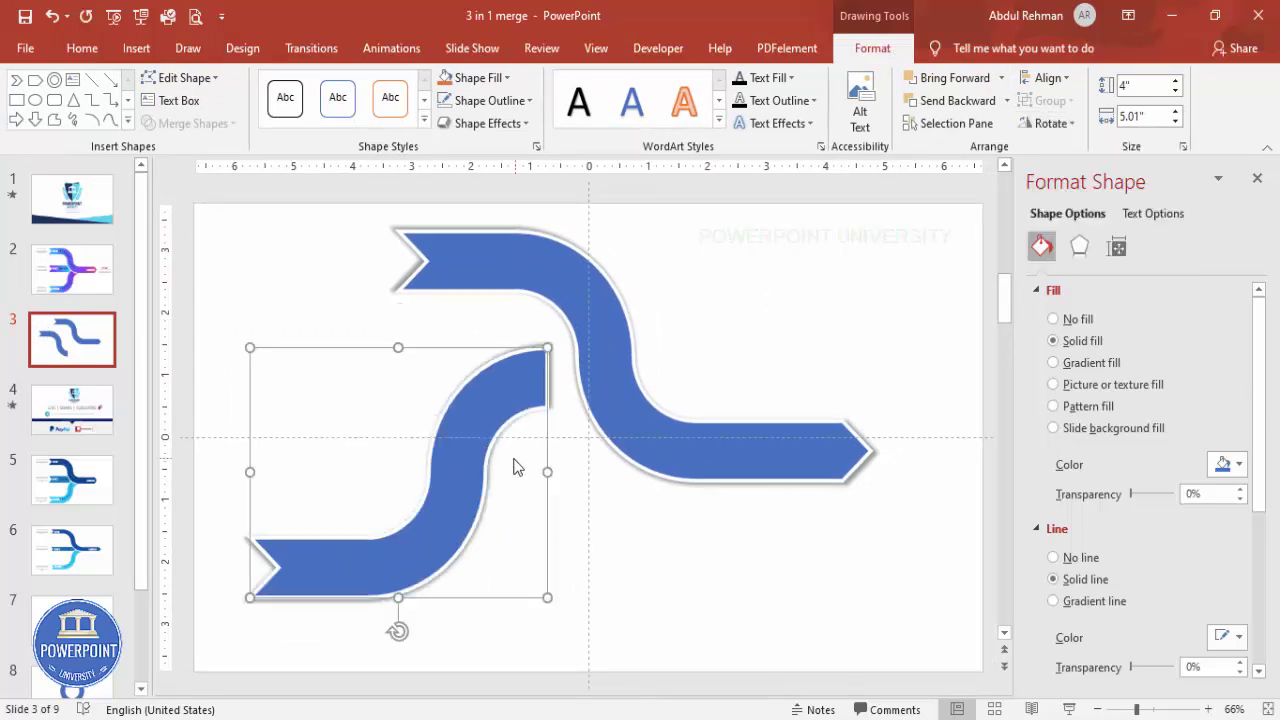
pyautogui.moveTo(500, 486); pyautogui.dragTo(615, 516)
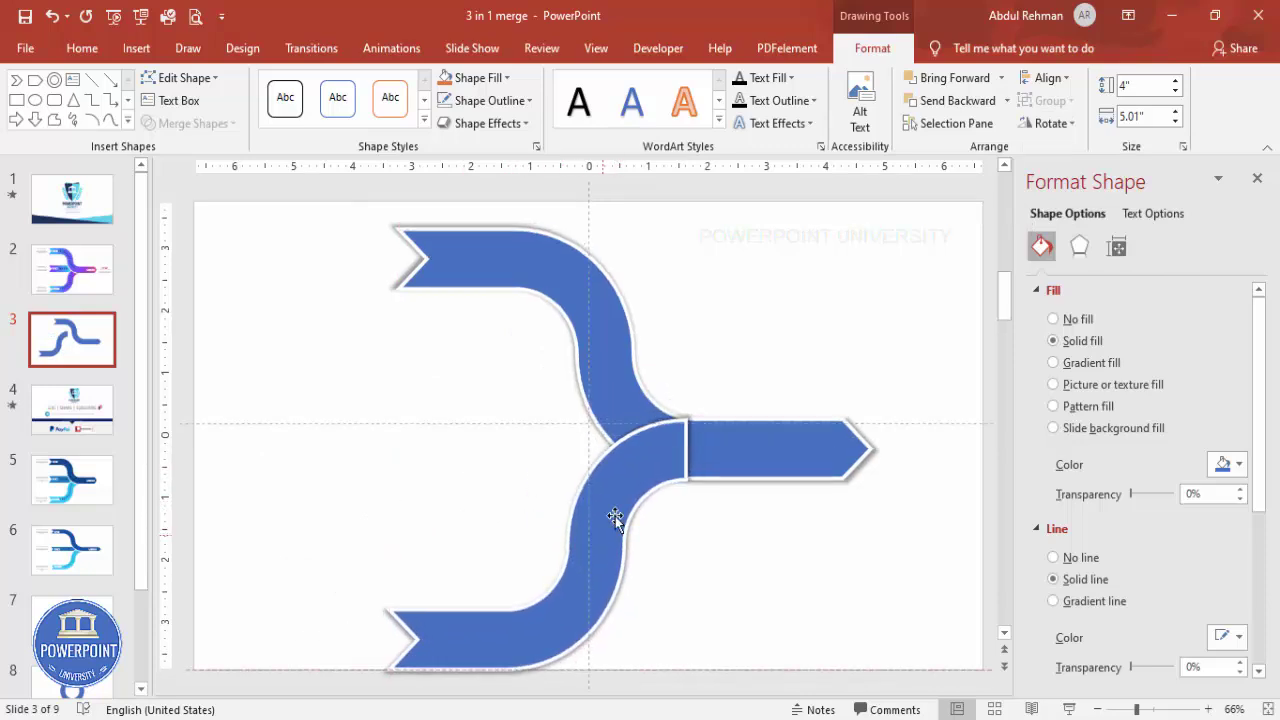
pyautogui.click(1008, 101)
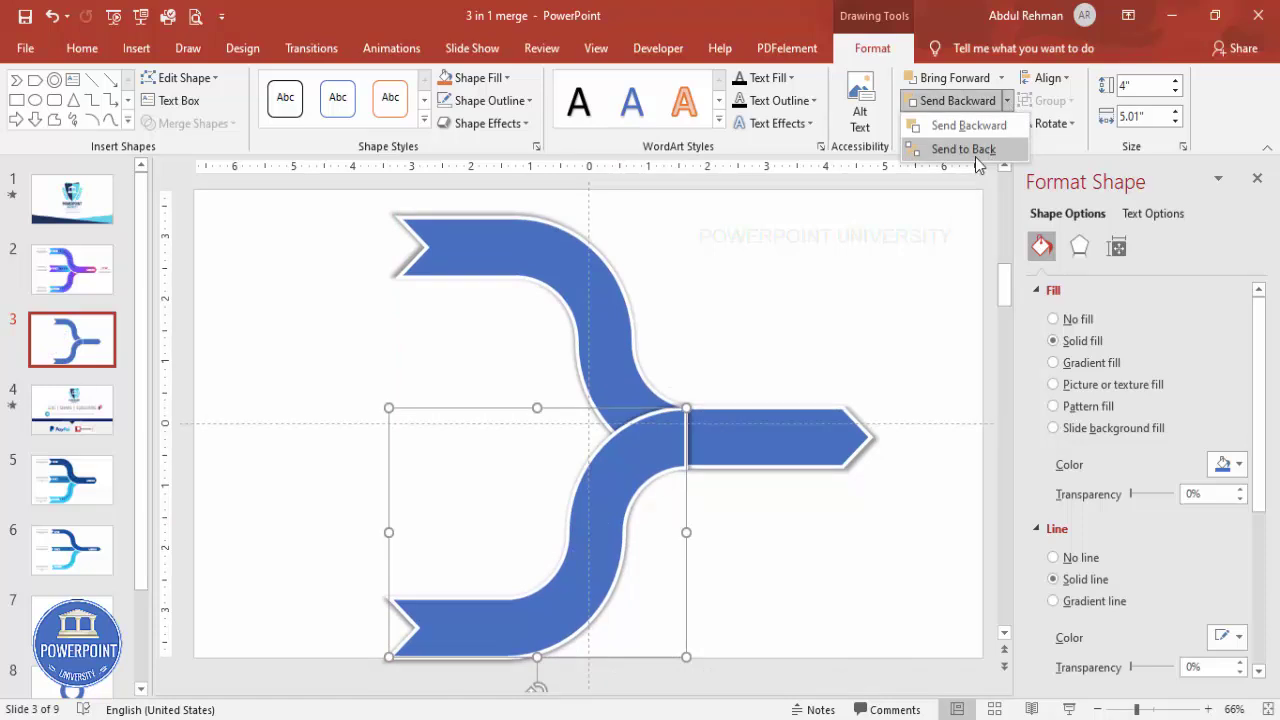
pyautogui.click(945, 149)
# - Align the lower and upper arrows along their left edges
pyautogui.click(839, 263)
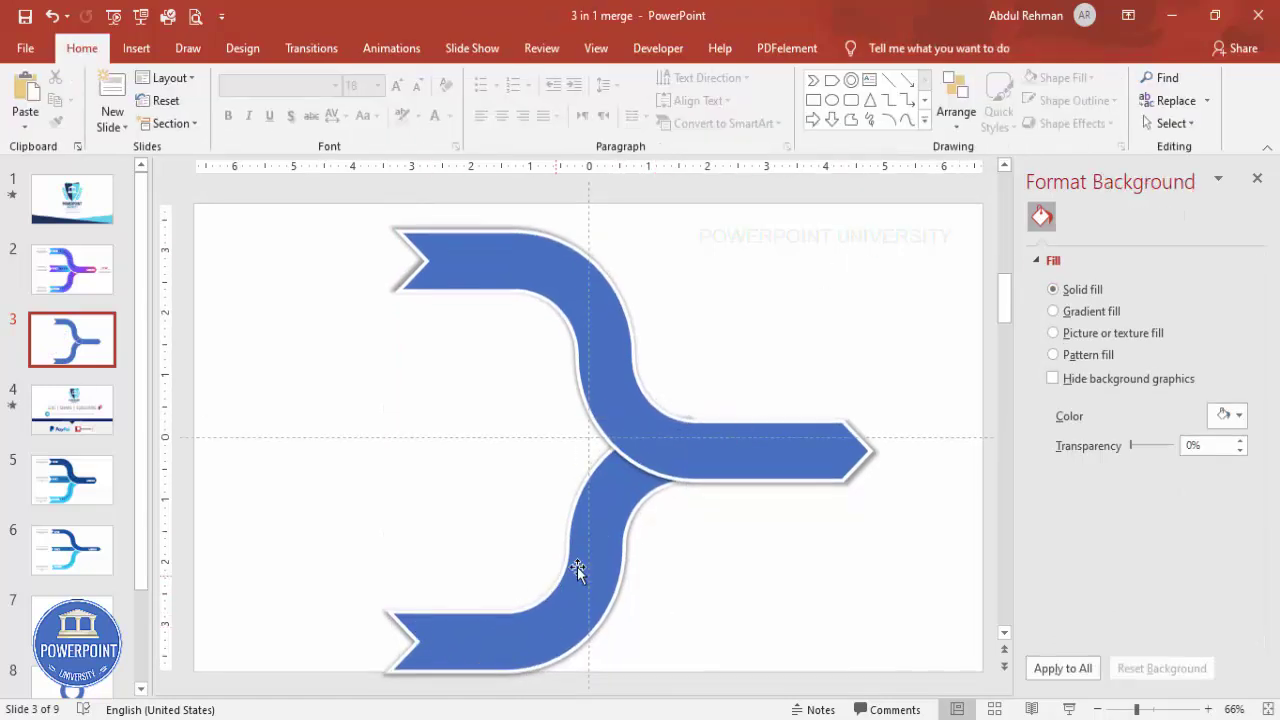
pyautogui.click(630, 514)
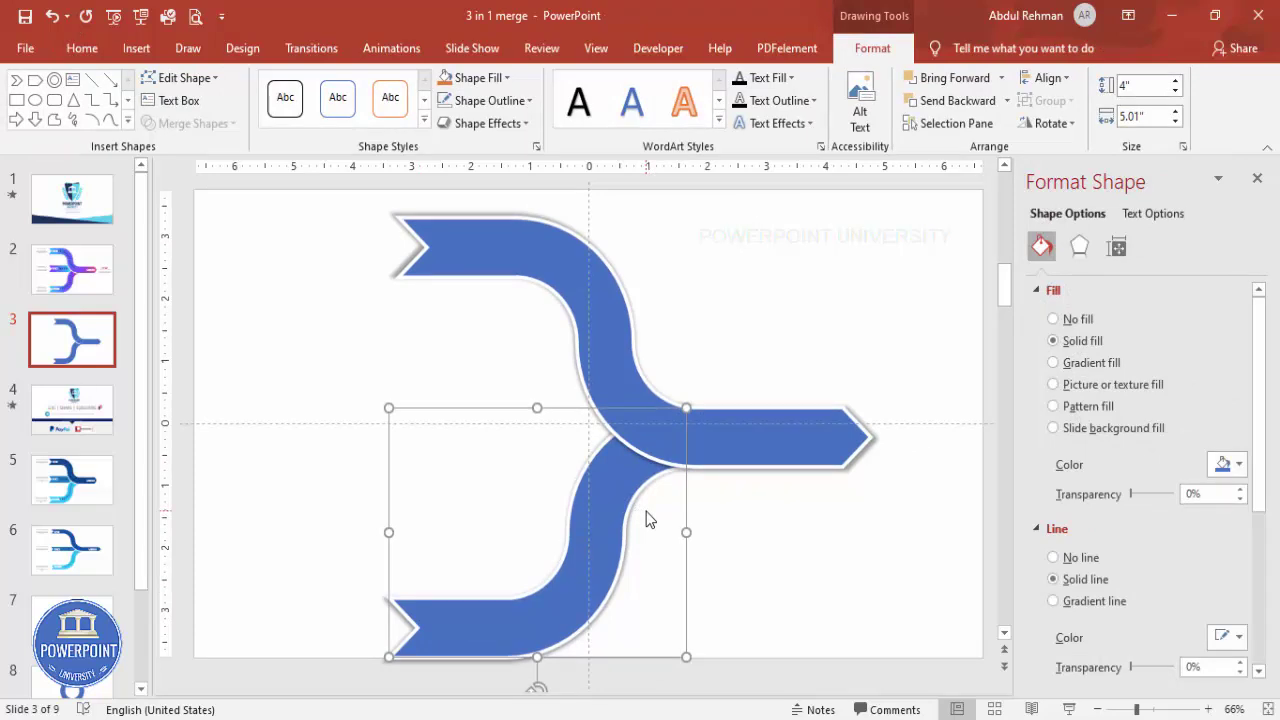
pyautogui.keyDown('shift'); pyautogui.click(434, 229); pyautogui.keyUp('shift')
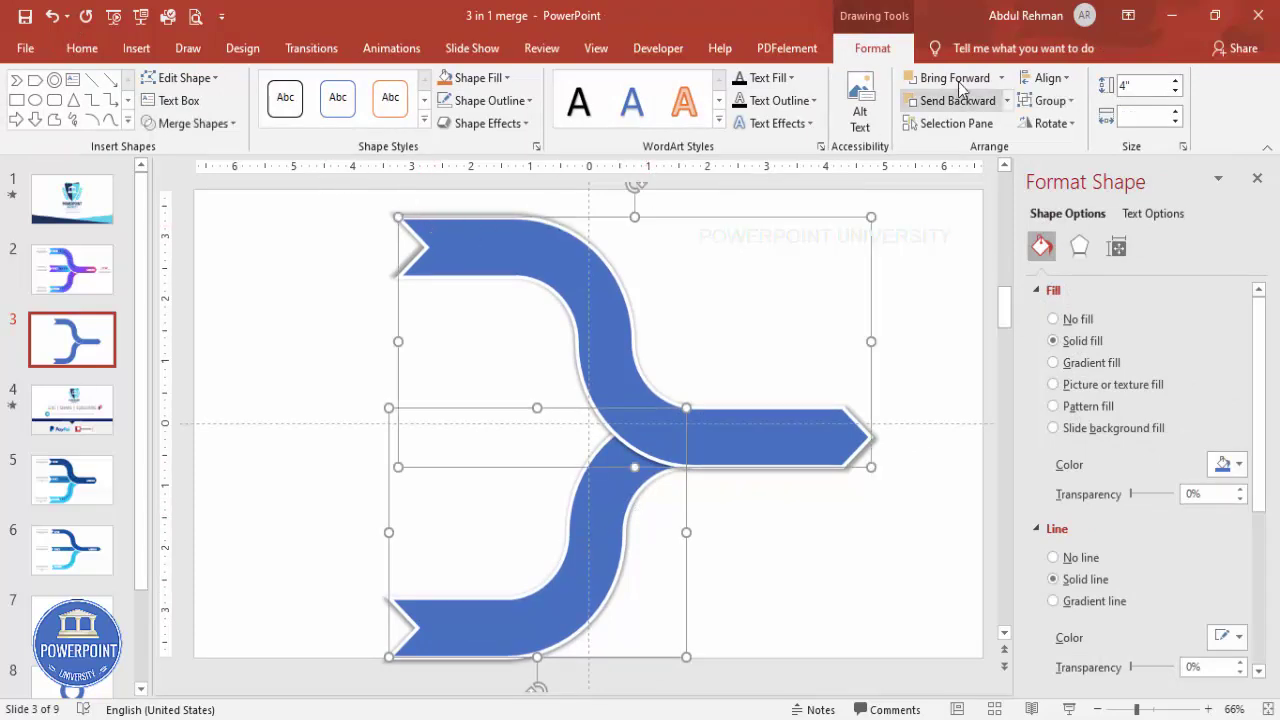
pyautogui.click(1043, 80)
pyautogui.click(1051, 102)
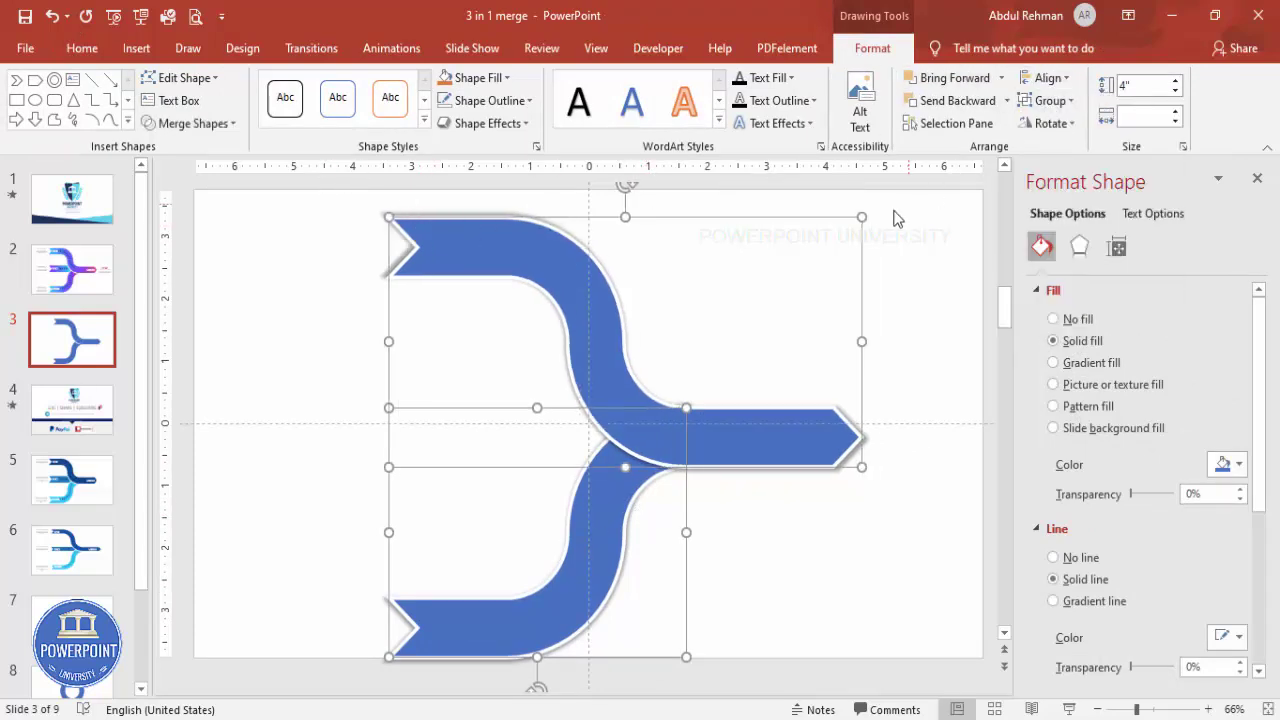
pyautogui.click(920, 306)
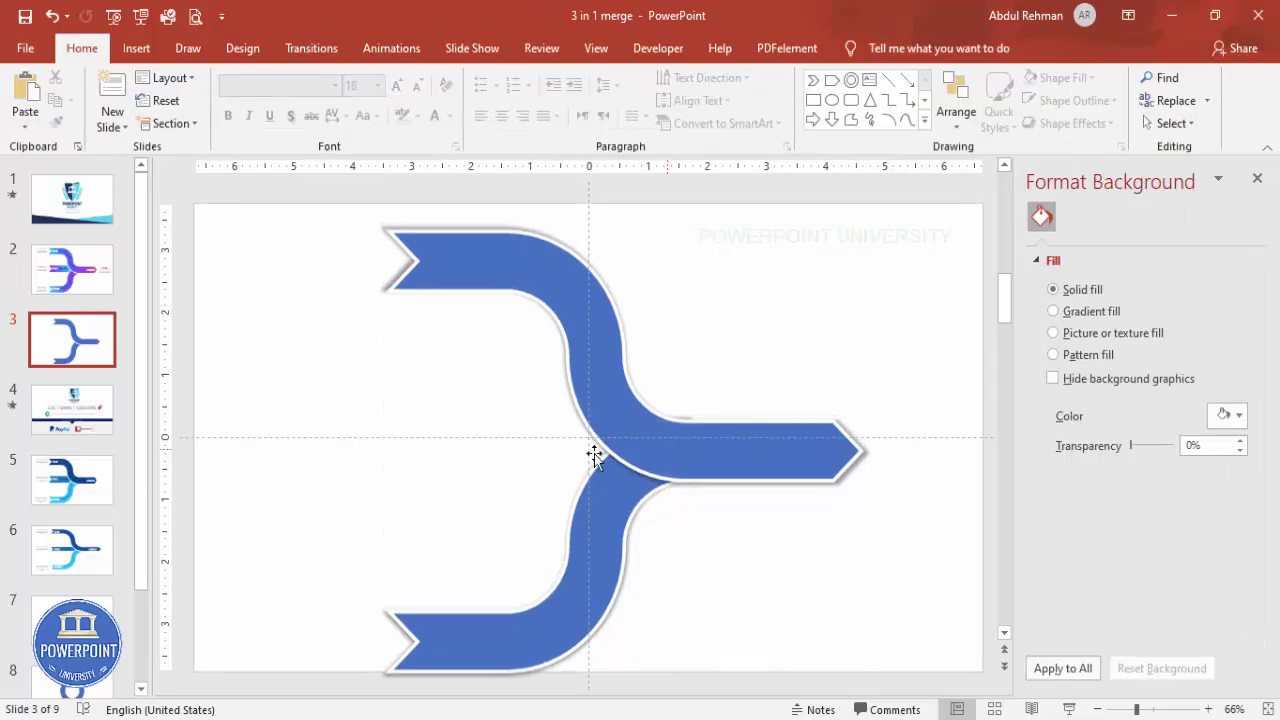